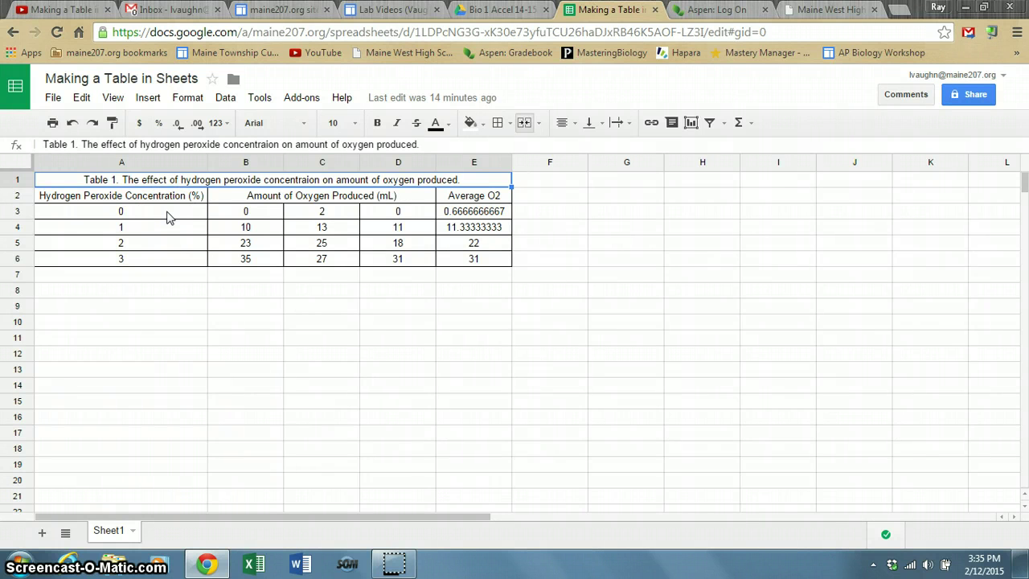
Copy the concentrations 0, 1, 2 and 3 from A3:A6 into A9:A12.
left_click(169, 216)
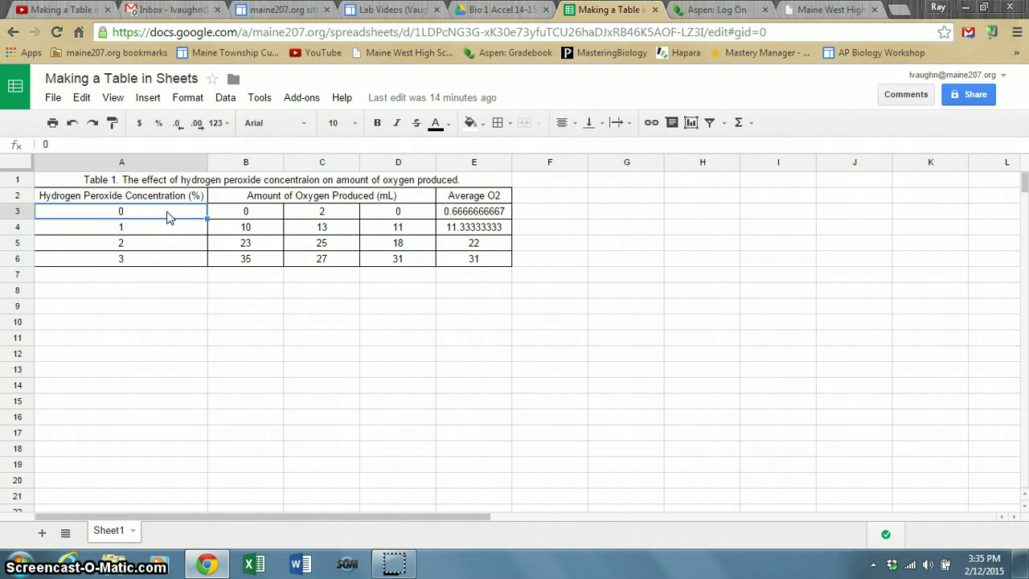
left_click_drag(169, 215, 166, 264)
key("ctrl+c")
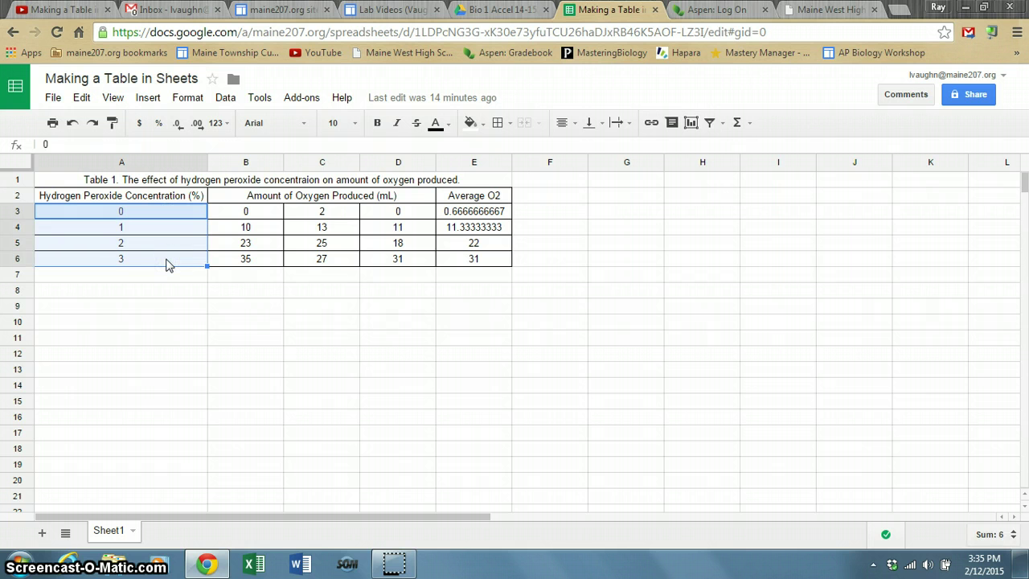
left_click(95, 307)
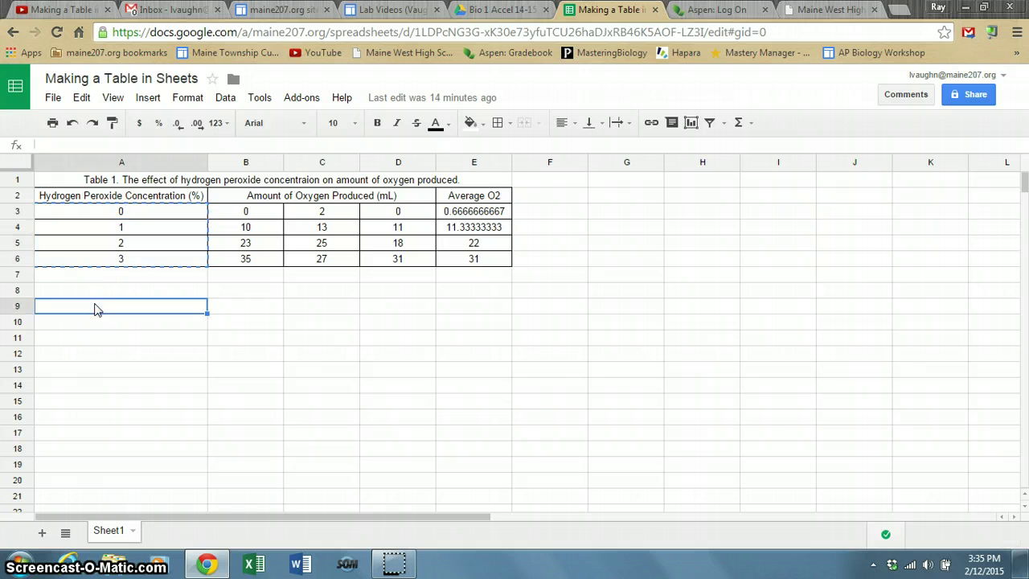
key("ctrl+v")
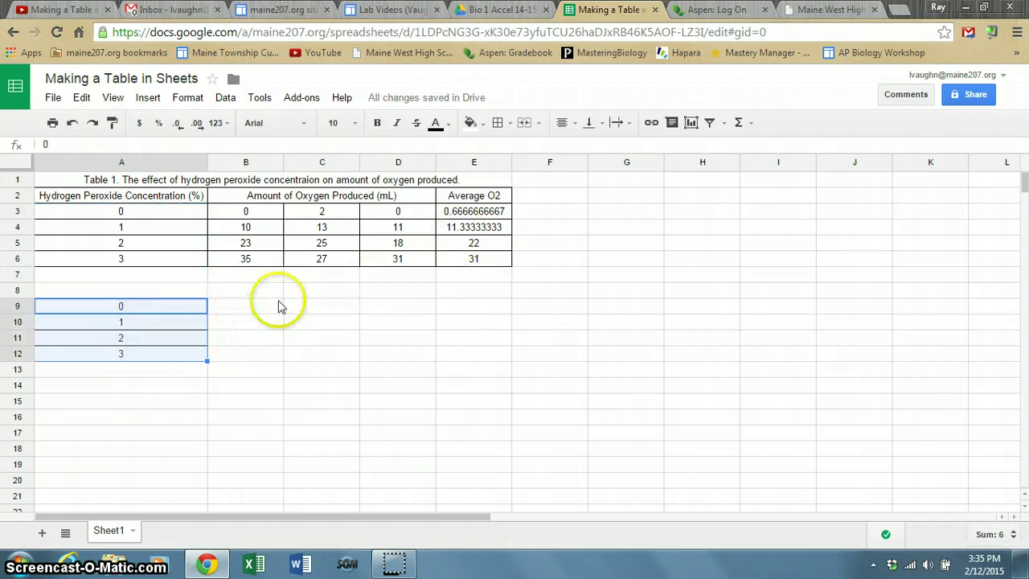
left_click(474, 214)
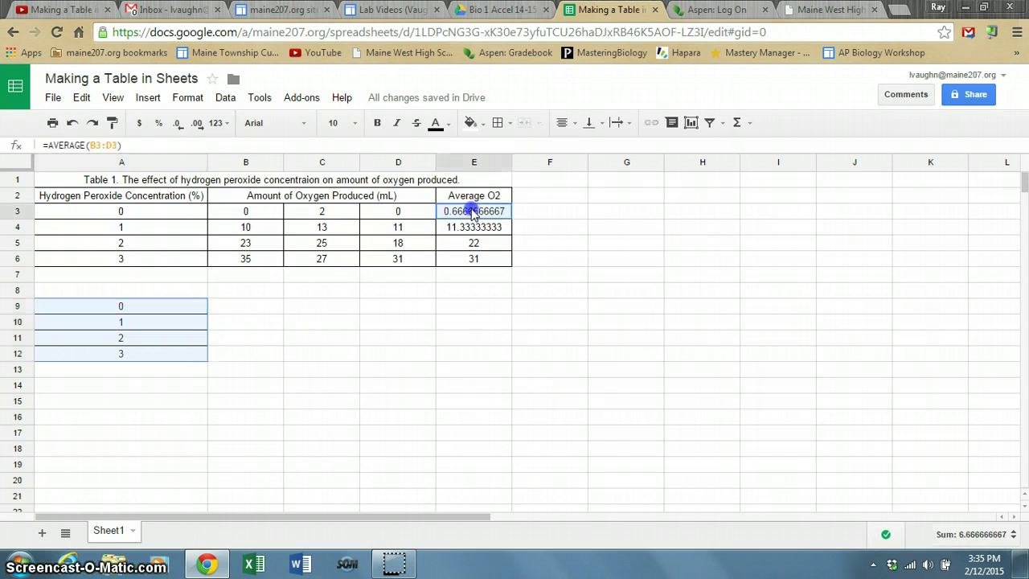
Paste the E3:E6 averages into B9, then clear the resulting #REF! errors from B9:B12.
left_click_drag(474, 214, 476, 259)
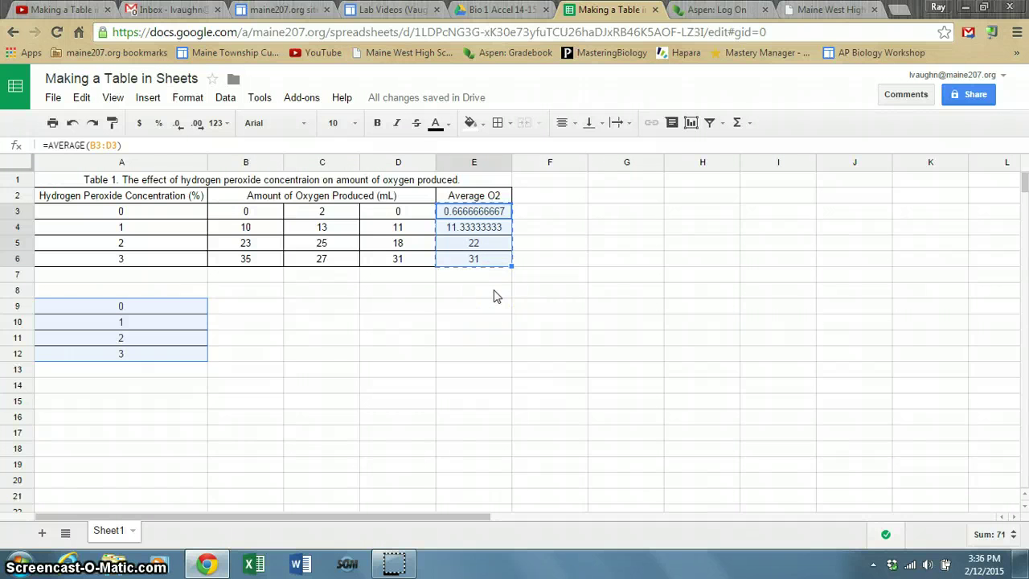
left_click(222, 312)
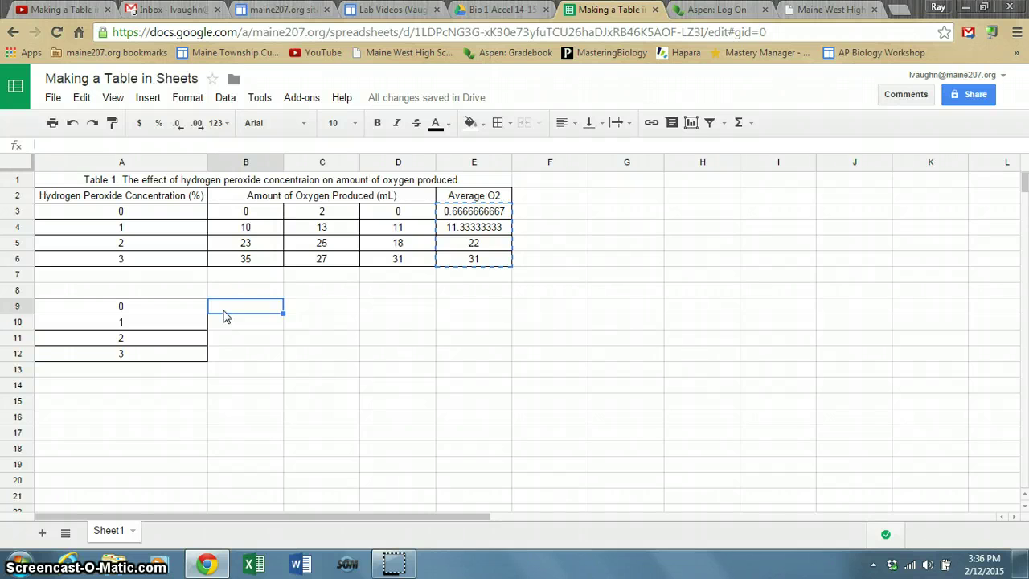
key("ctrl+v")
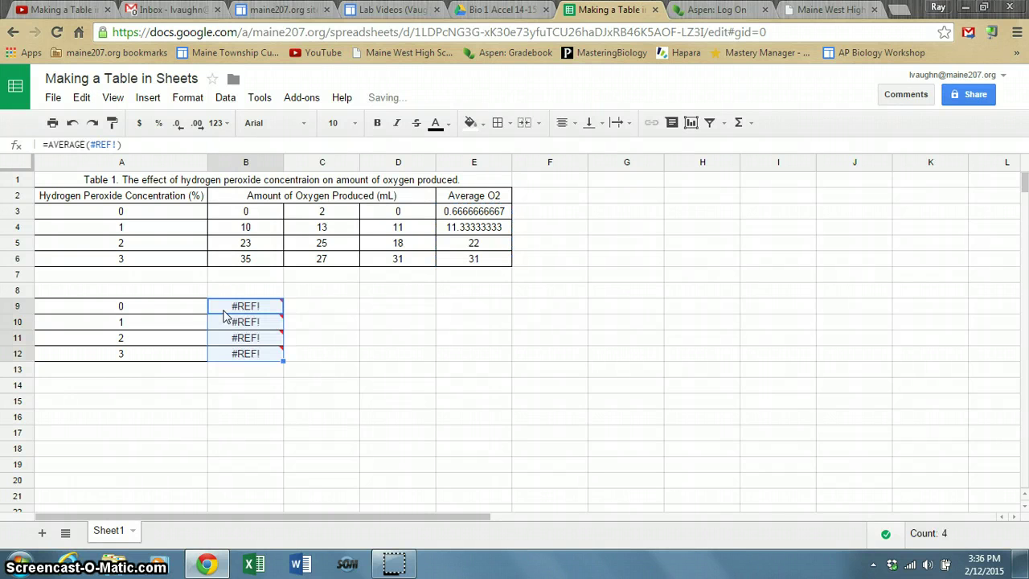
mouse_move(264, 306)
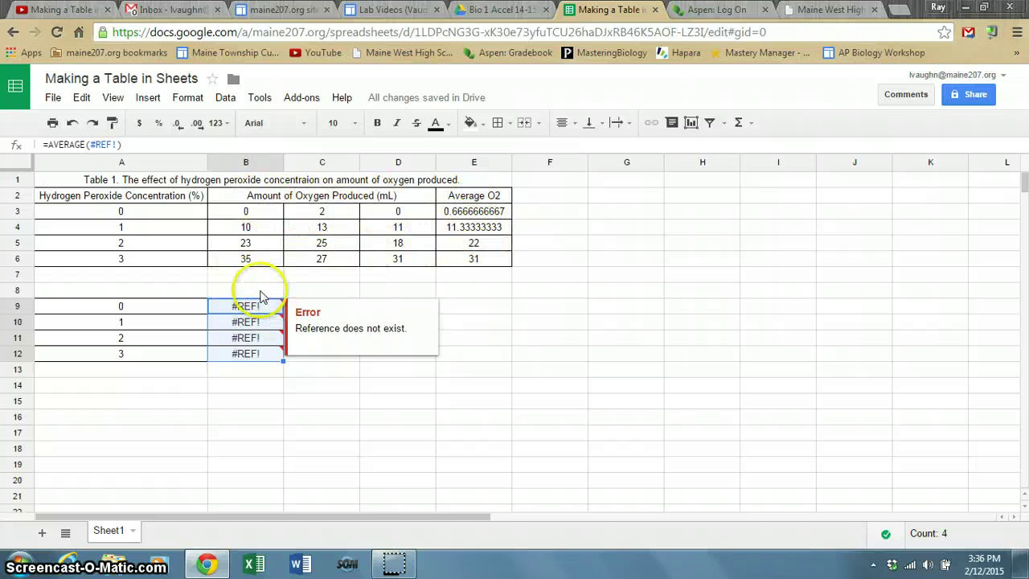
left_click(269, 313)
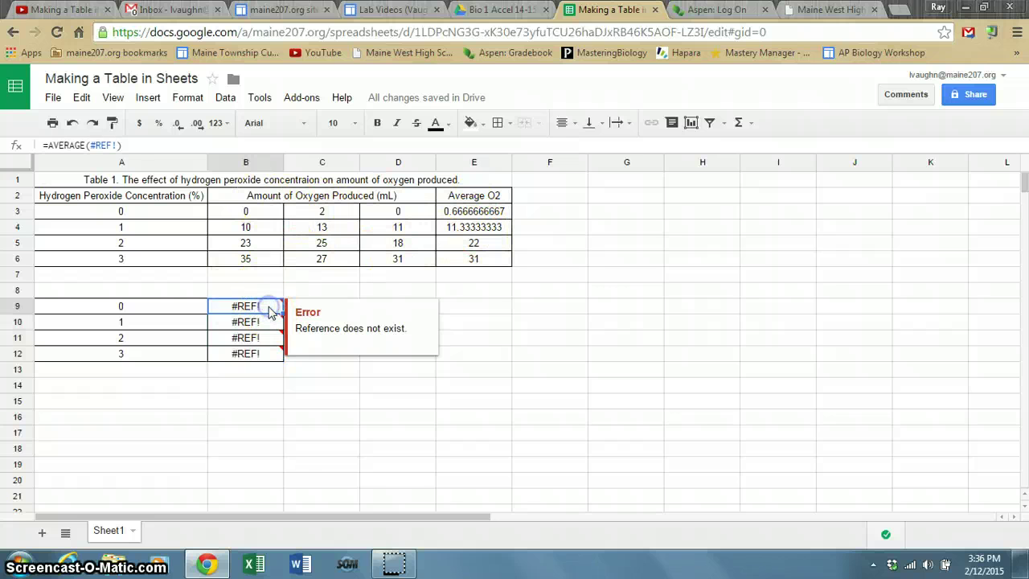
key("Delete")
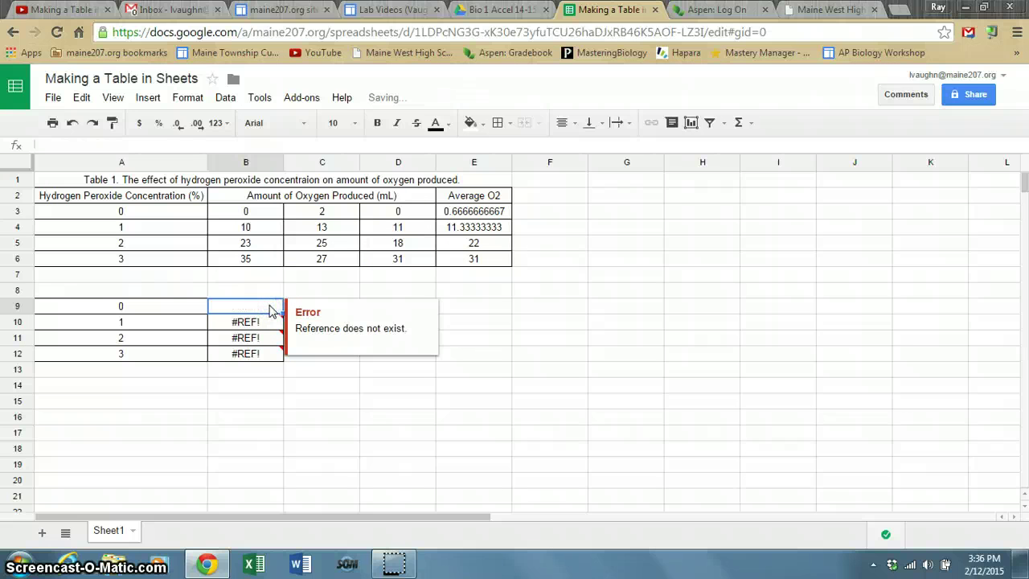
key("Down")
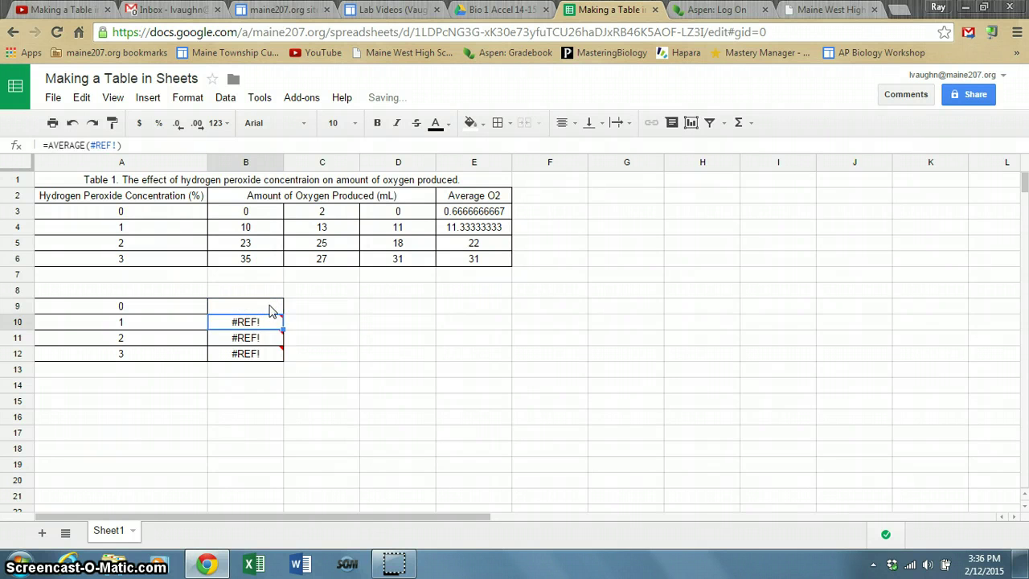
key("Delete")
key("Down")
key("Delete")
key("Down")
key("Delete")
key("Down")
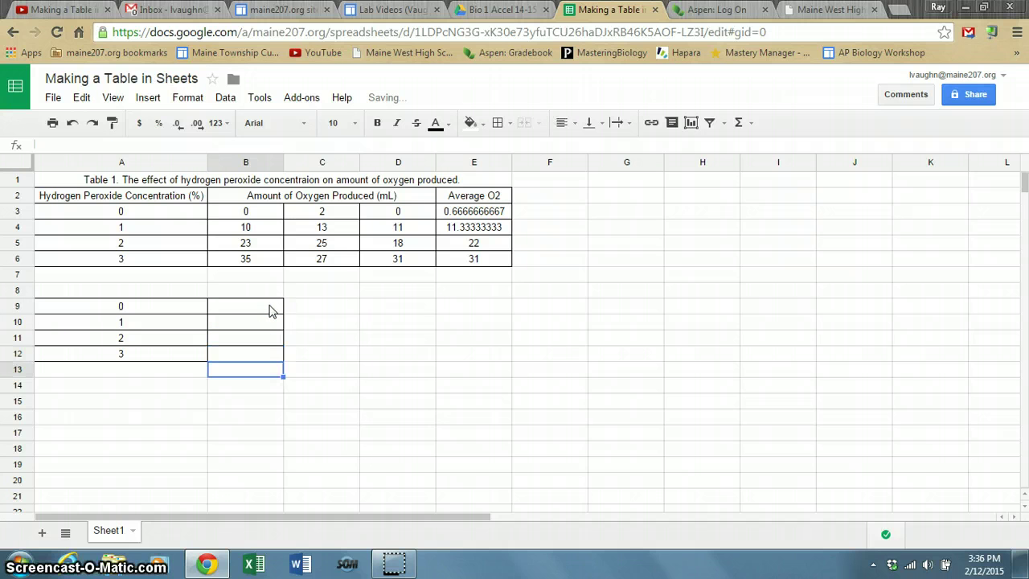
Enter the rounded averages 0.67, 11.33, 22 and 31 into B9:B12.
left_click(253, 312)
type("0.67")
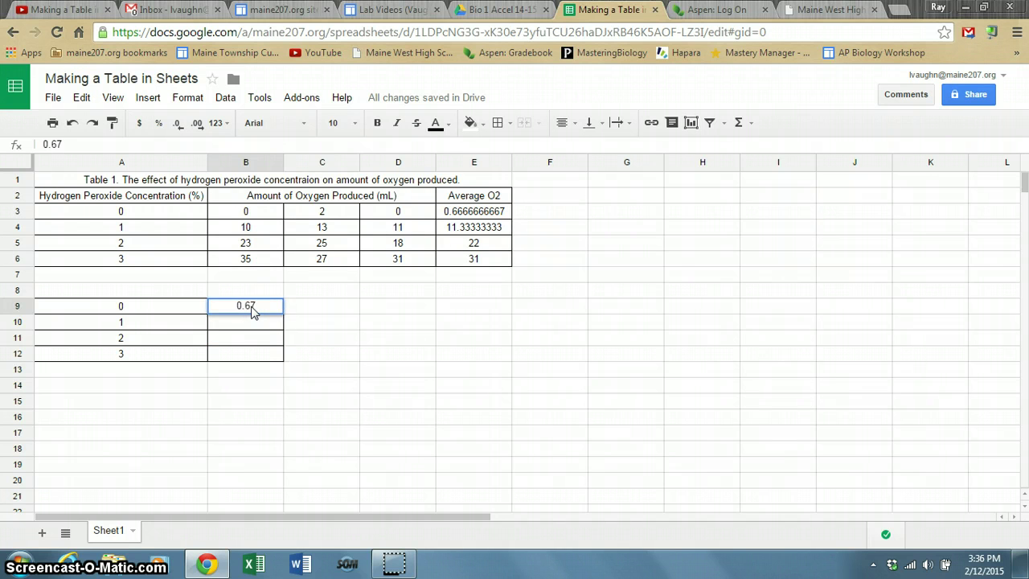
key("Return")
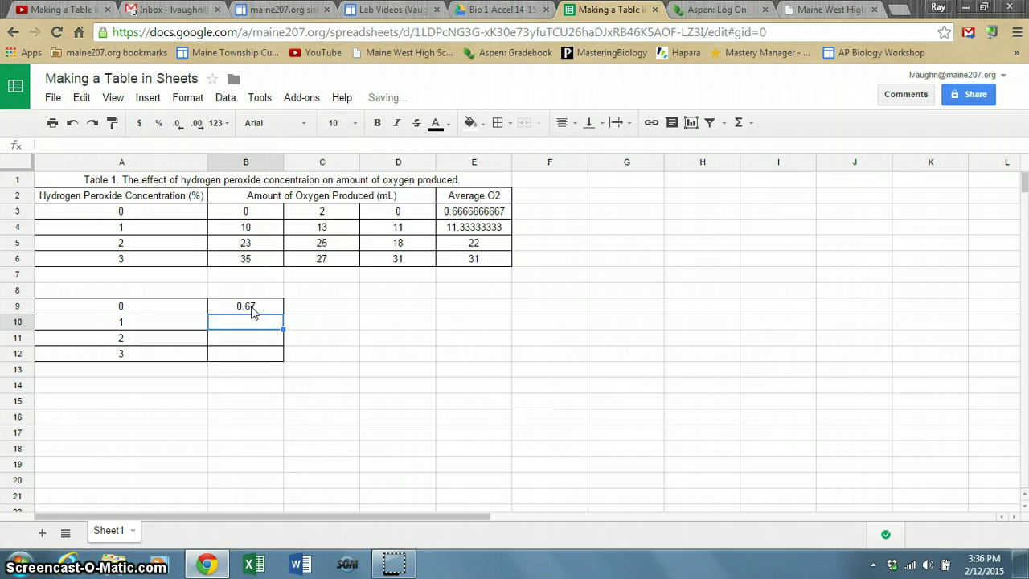
type("11.3")
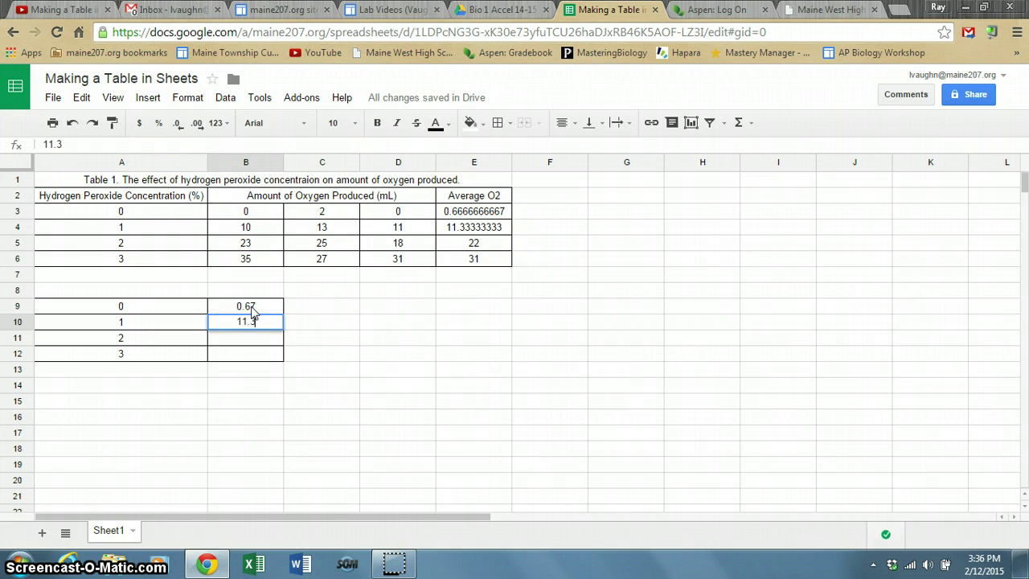
type("3")
key("Return")
type("22")
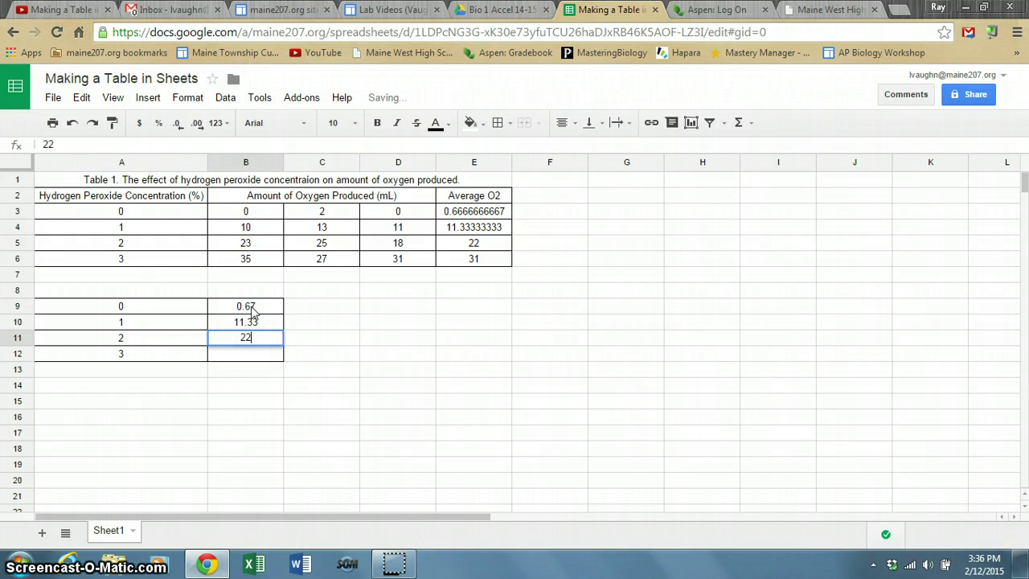
key("Return")
type("31")
left_click(307, 288)
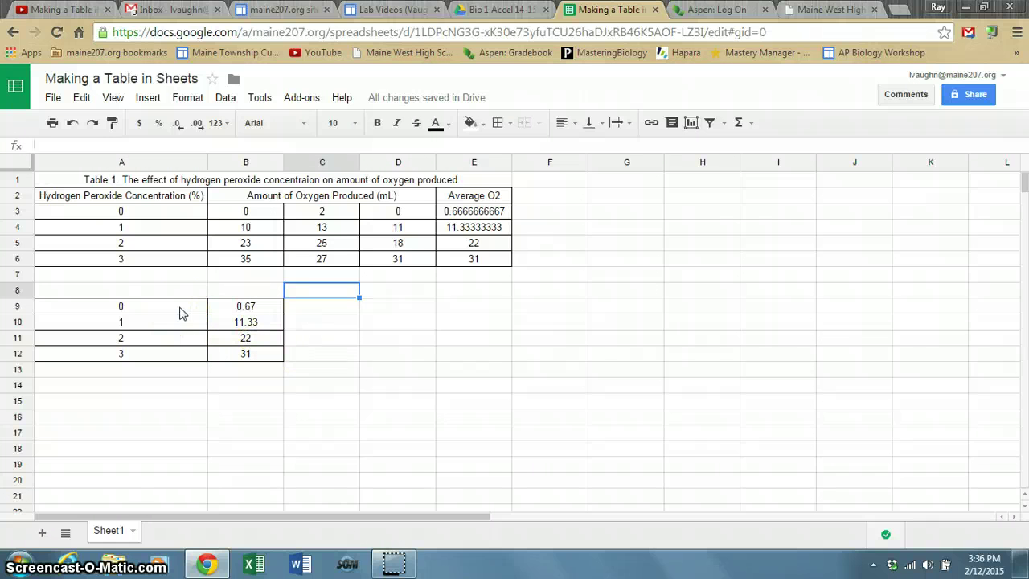
Insert a plain scatter chart built from the A9:B12 data block.
left_click_drag(180, 312, 264, 361)
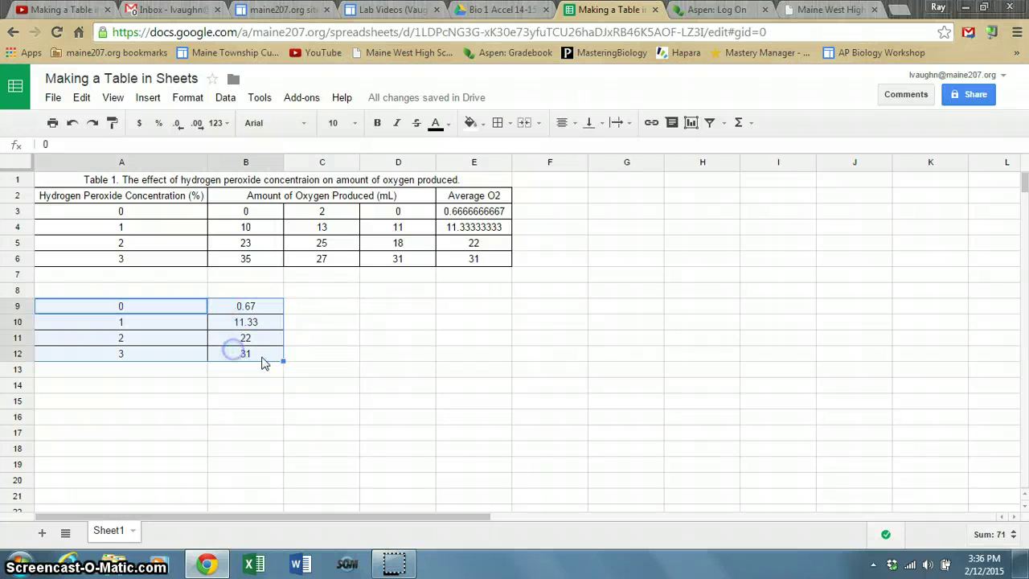
left_click(148, 97)
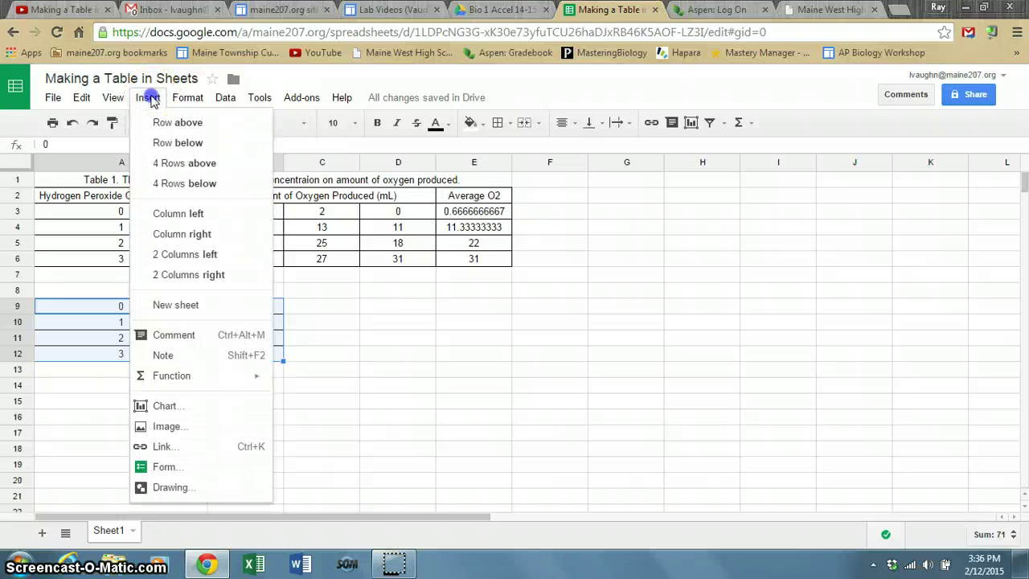
left_click(161, 406)
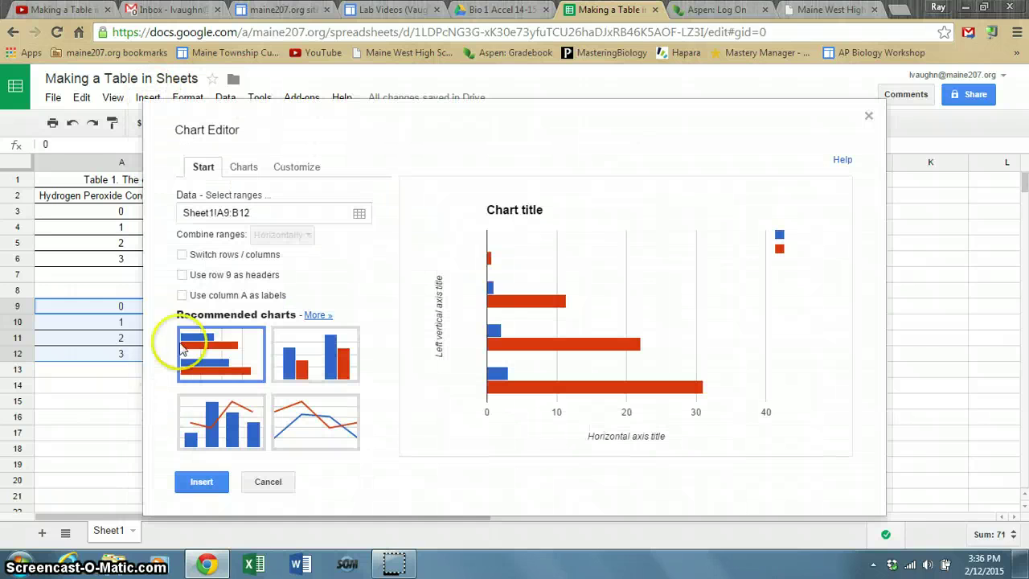
left_click(245, 170)
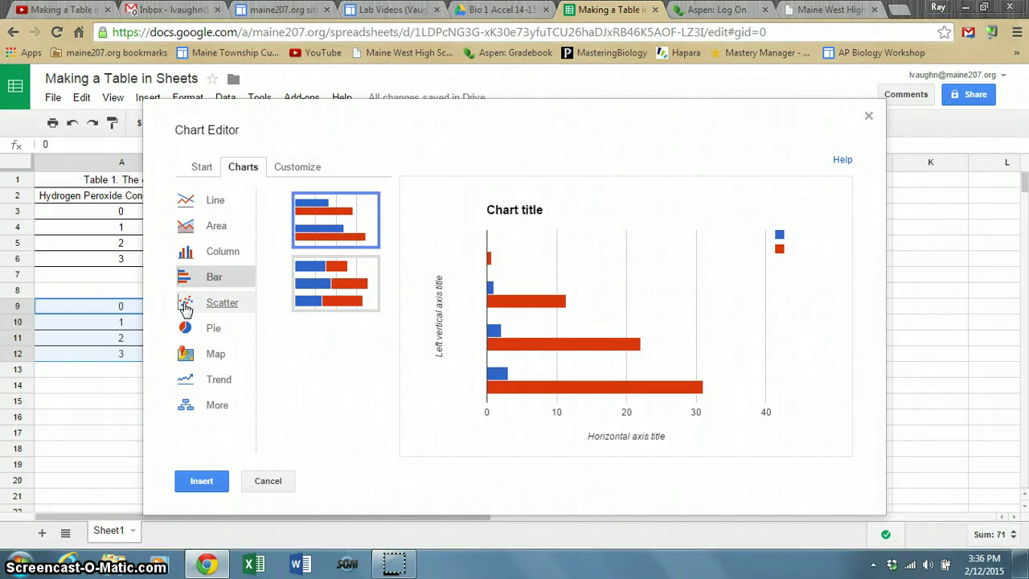
left_click(185, 308)
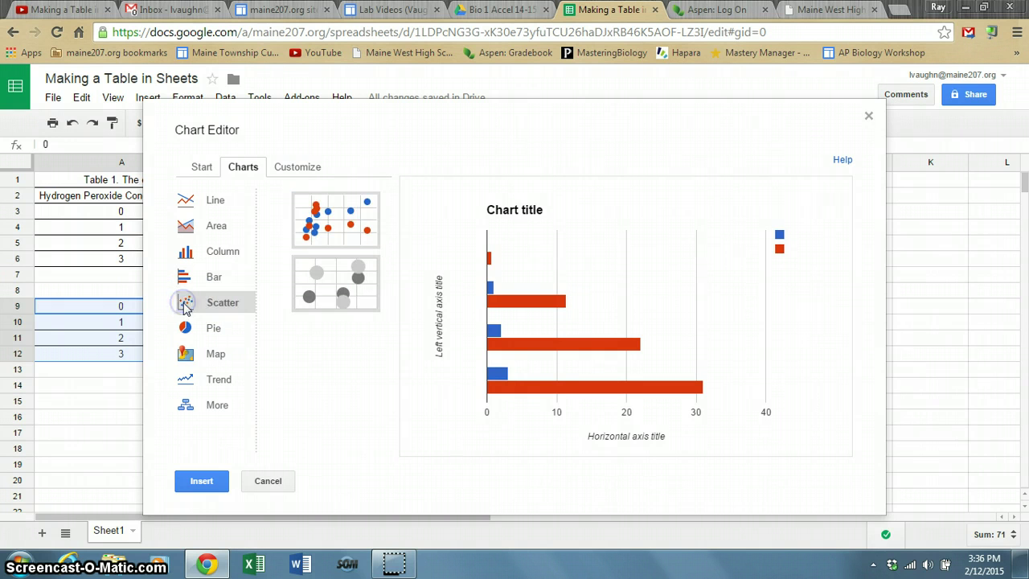
left_click(333, 229)
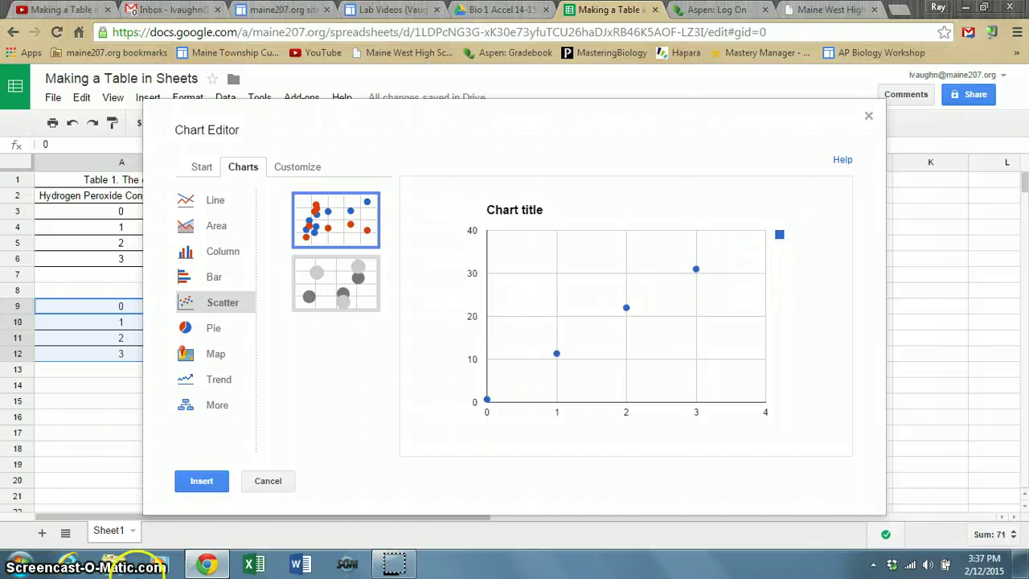
left_click(205, 480)
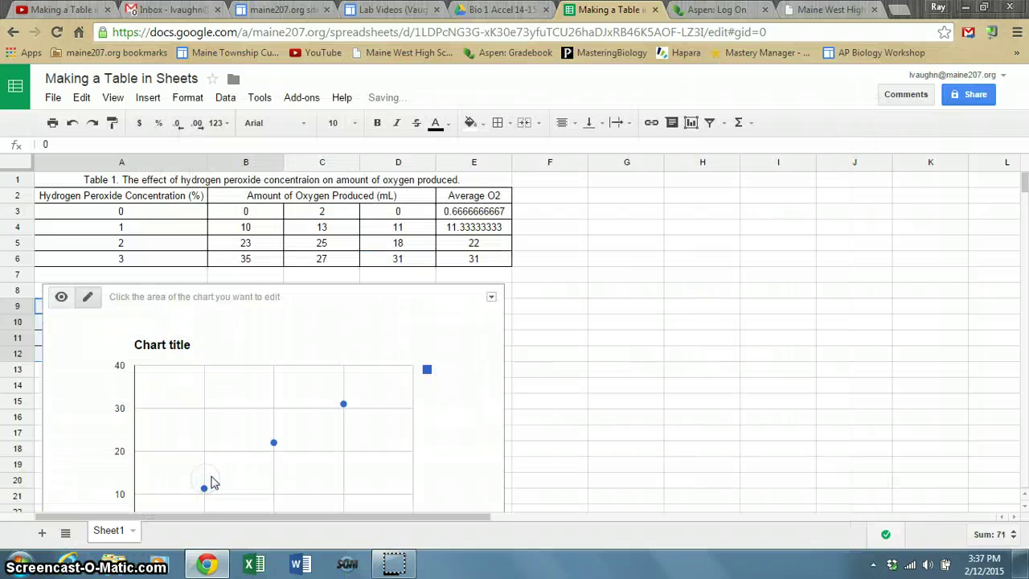
Open the full chart editor for the scatter chart.
left_click(1024, 506)
left_click(1024, 506)
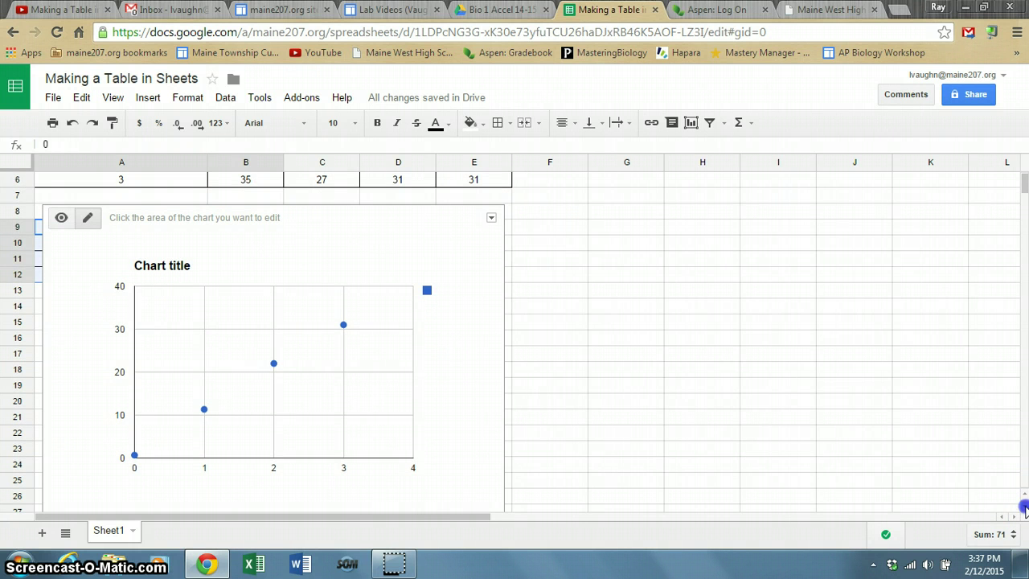
left_click(1025, 507)
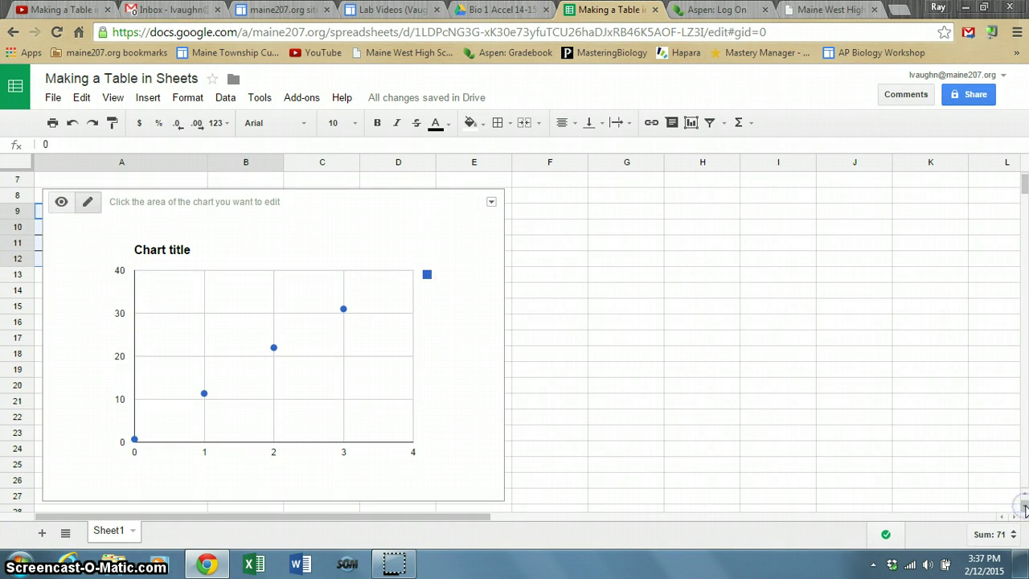
right_click(275, 350)
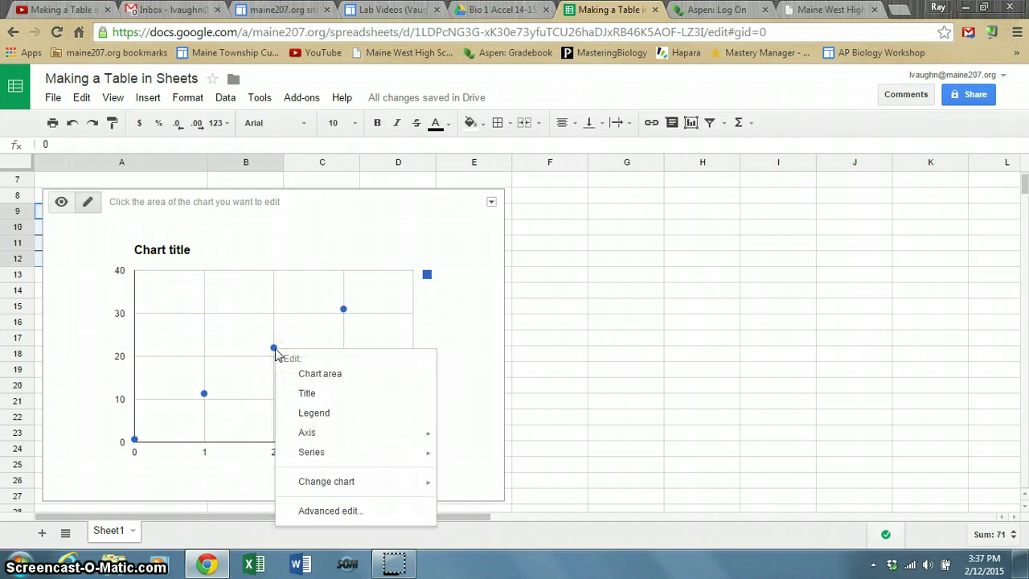
left_click(357, 513)
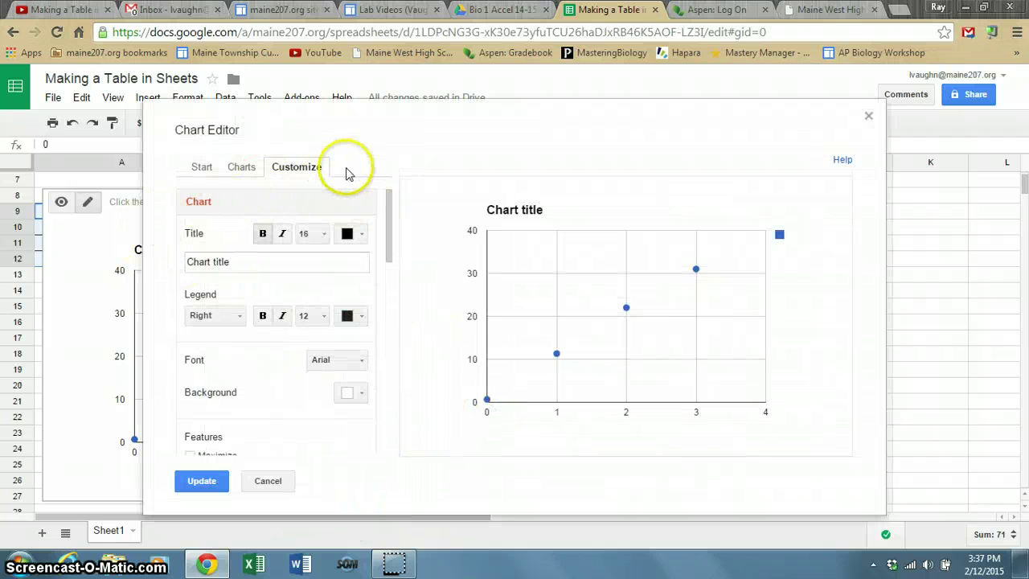
Replace the placeholder chart title with the Figure 1 caption about hydrogen peroxide and oxygen volume.
left_click_drag(233, 261, 168, 263)
type("Figu")
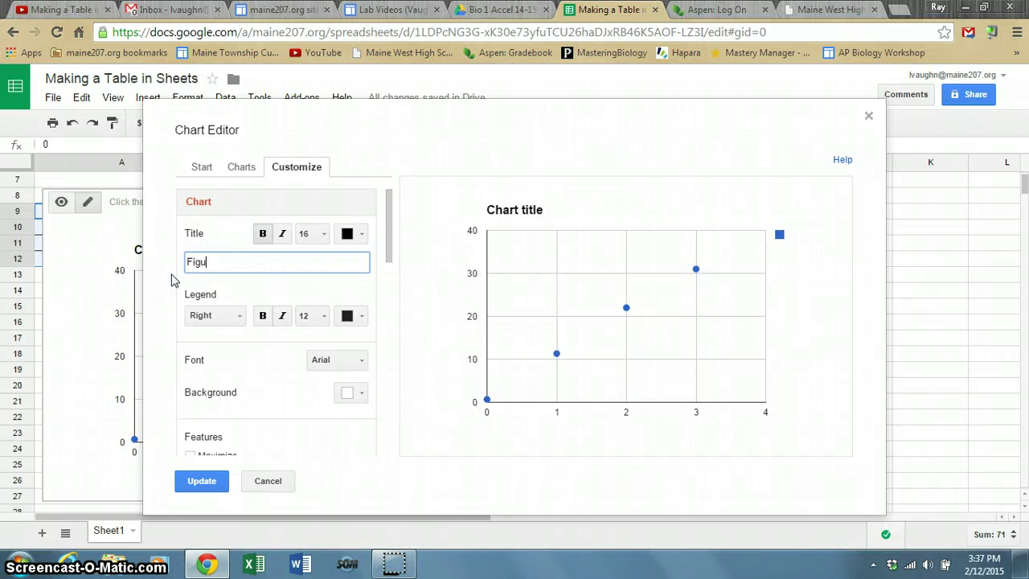
type("re 1. THe a")
key("BackSpace")
key("BackSpace")
type("hydrogen per")
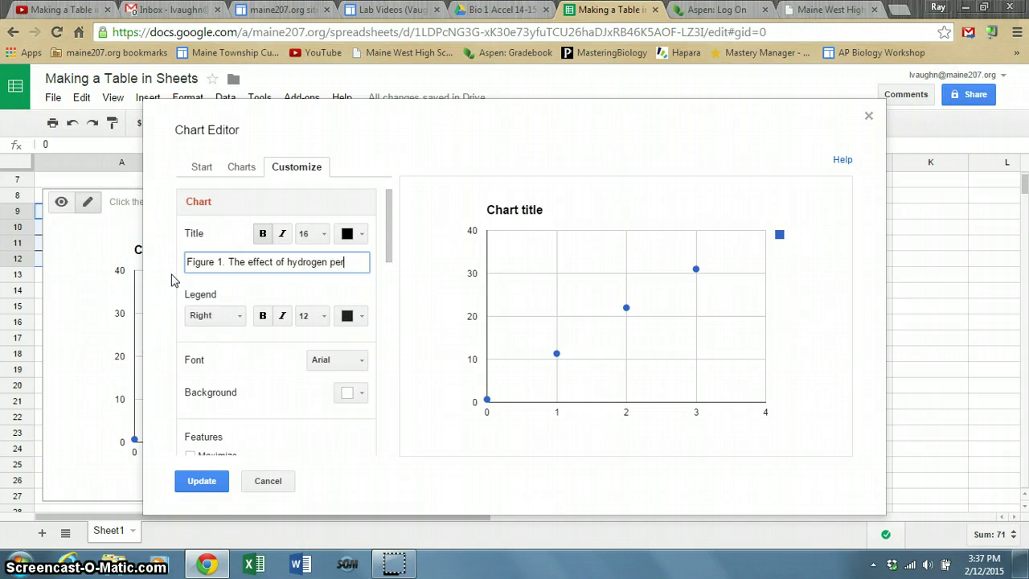
type("oxide concentraio")
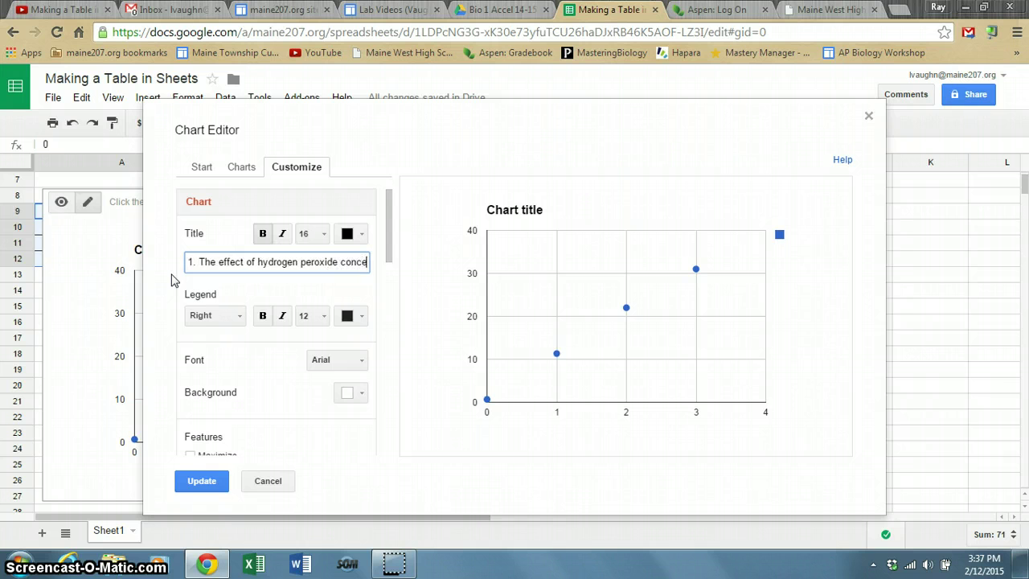
type("n on")
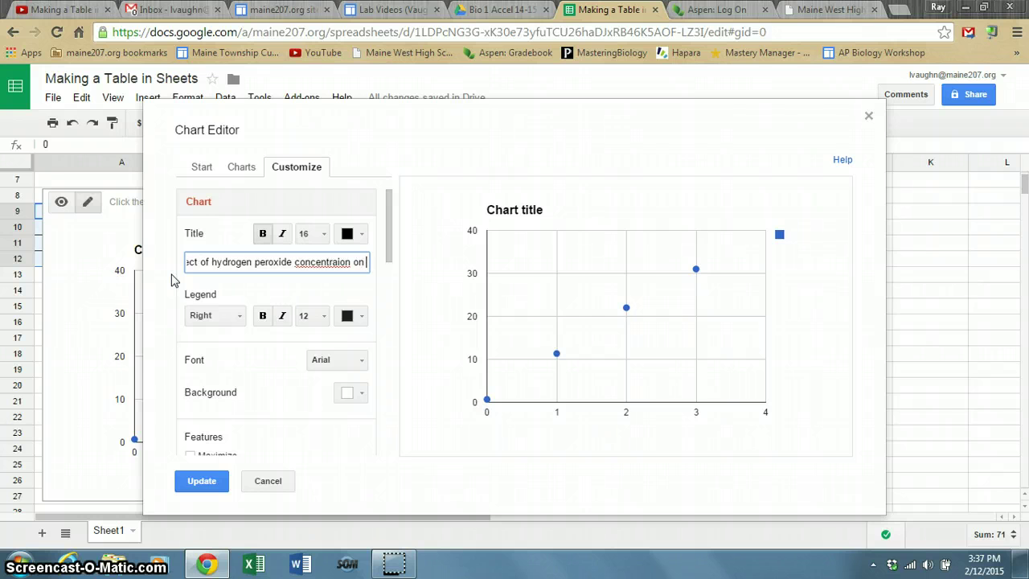
key("BackSpace")
key("BackSpace")
key("BackSpace")
key("BackSpace")
key("BackSpace")
key("BackSpace")
key("BackSpace")
key("BackSpace")
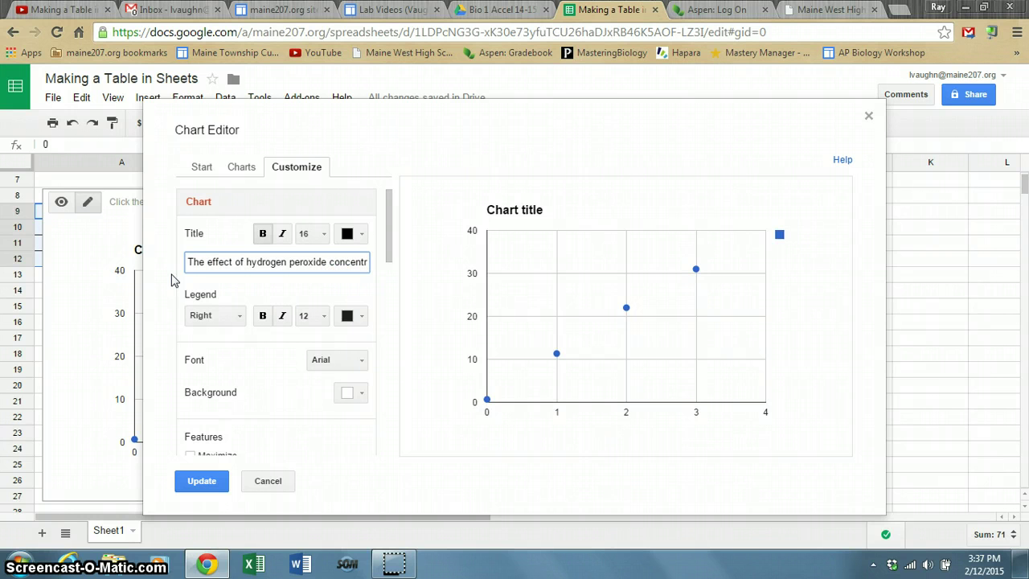
type("ation on ")
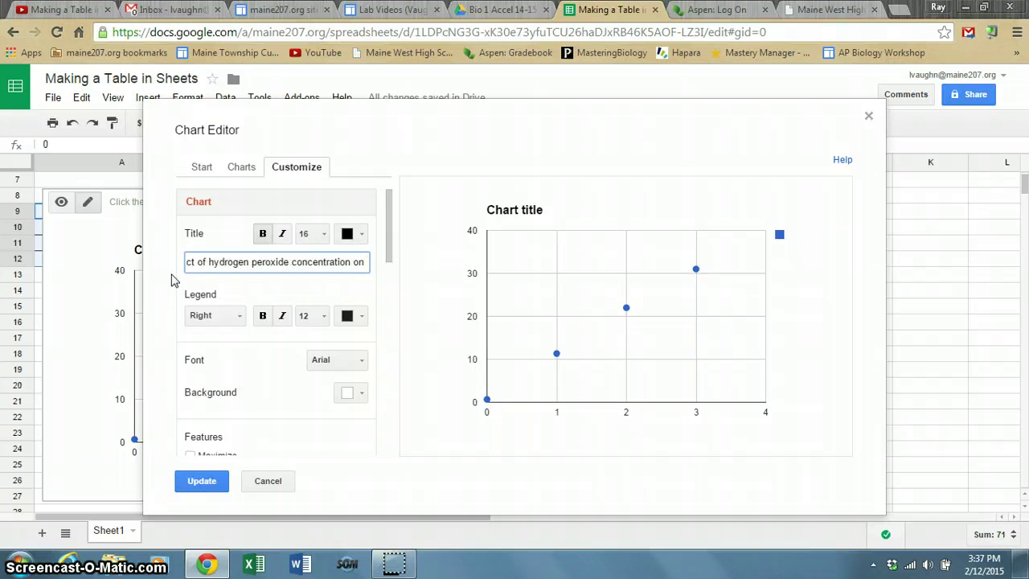
type("amoun")
key("BackSpace")
key("BackSpace")
key("BackSpace")
key("BackSpace")
key("BackSpace")
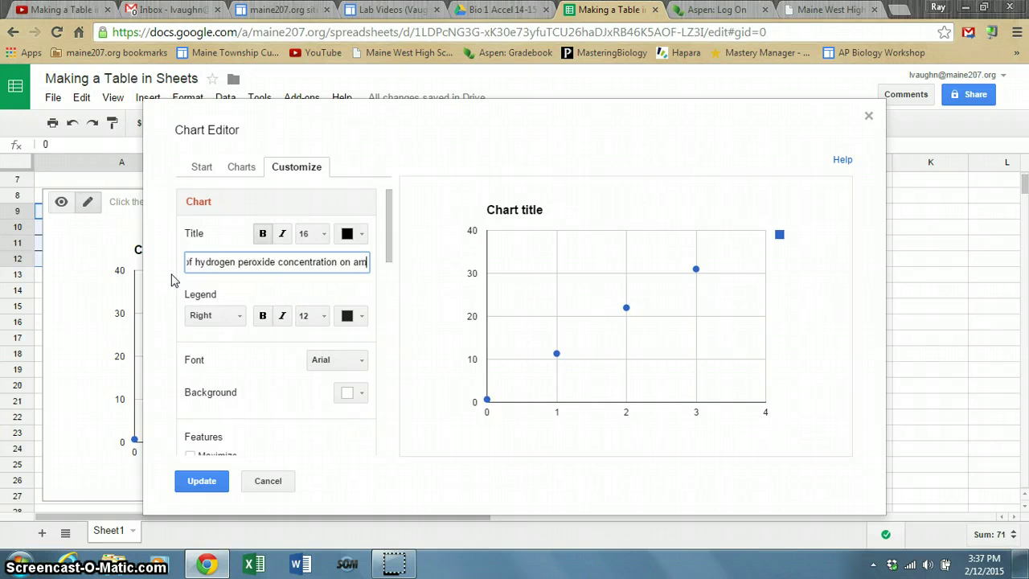
type("volume of ")
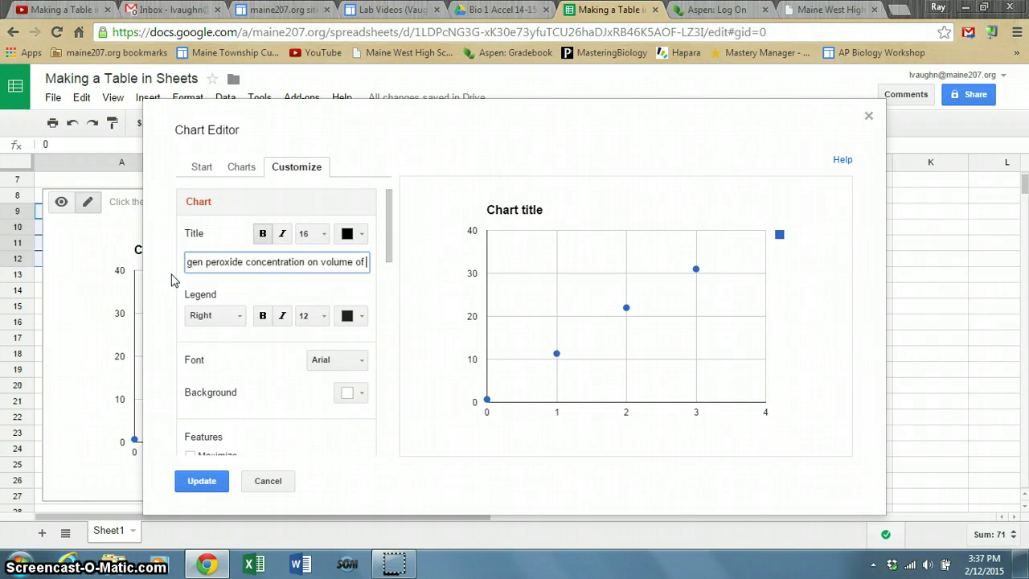
type("oxy")
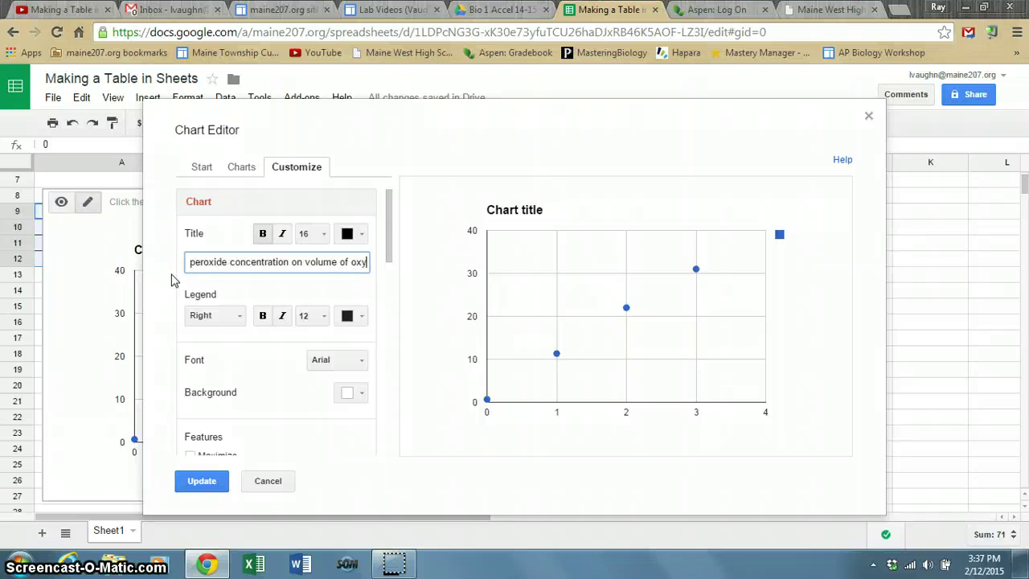
type("gen produ")
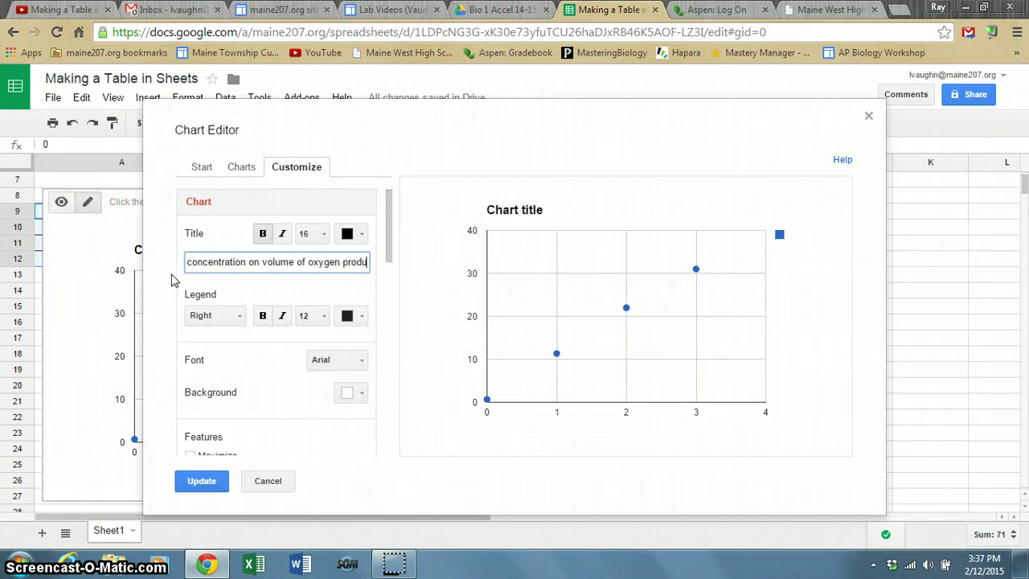
type("ced.")
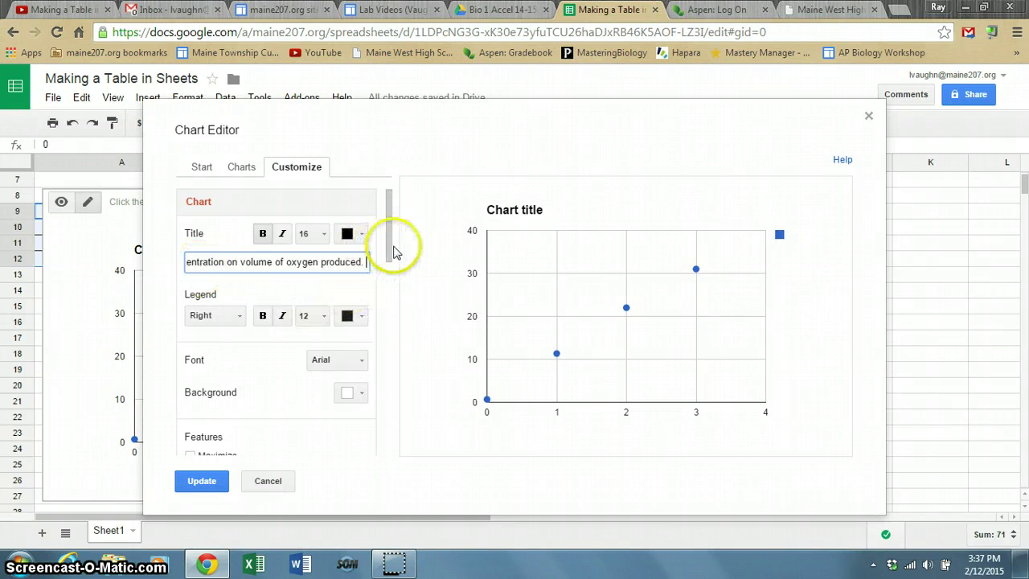
left_click_drag(394, 258, 385, 322)
Title the horizontal axis 'Hydrogen Peroxide Concentration (%)', fixing the 'Concentraion' typo.
left_click(239, 337)
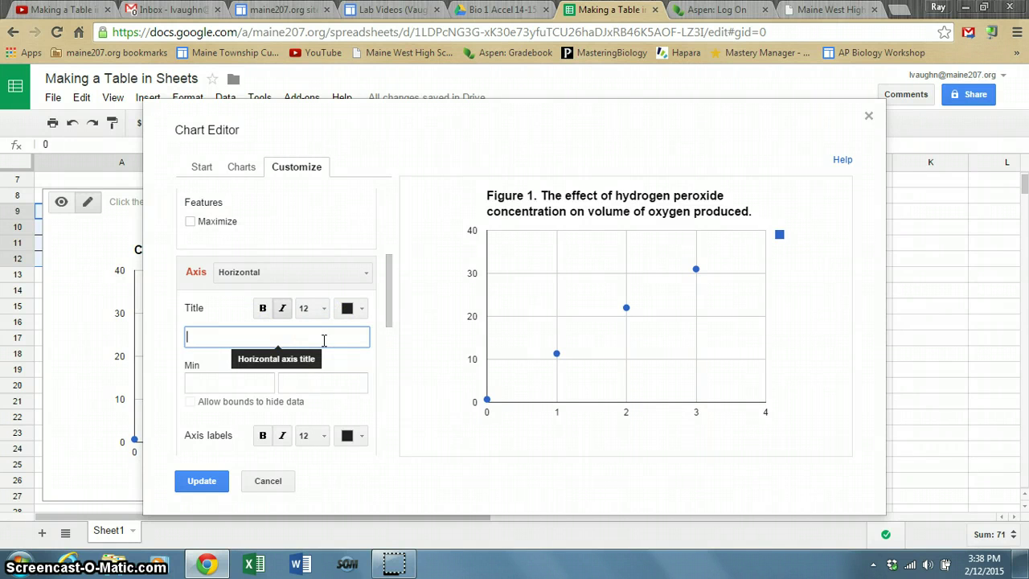
type("Hydrog")
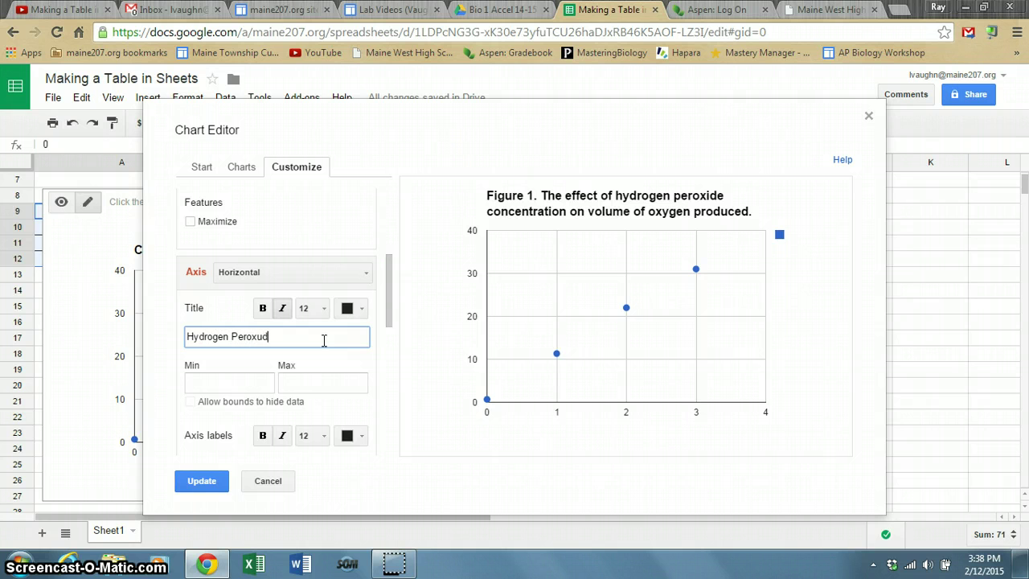
type("en Peroxide Concentraion (%")
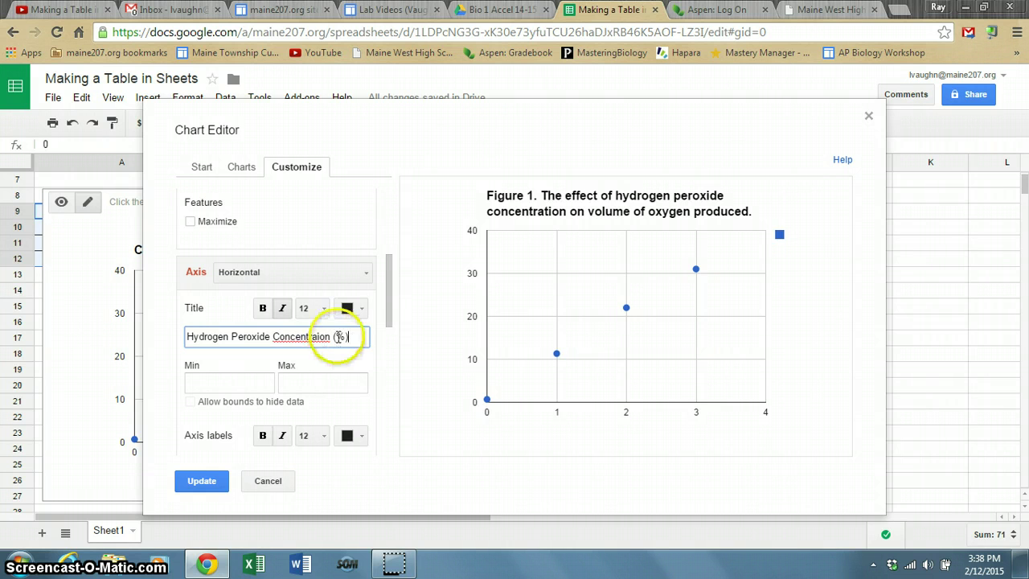
left_click(323, 336)
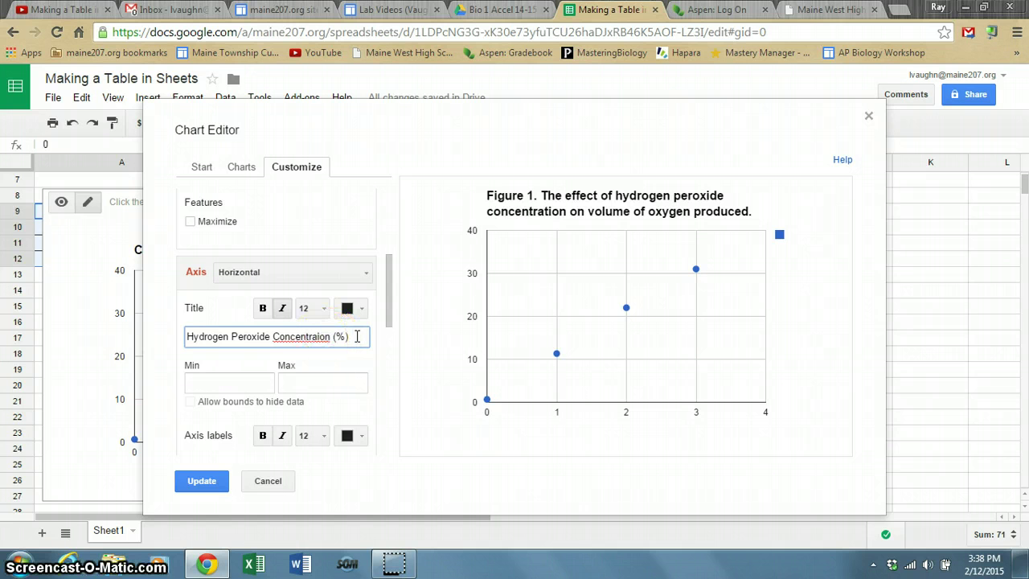
key("BackSpace")
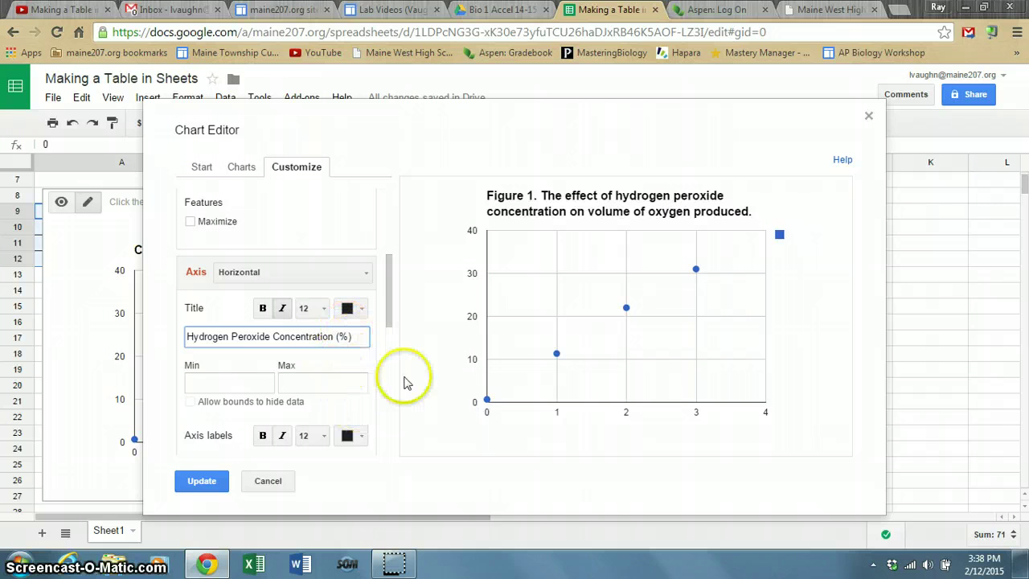
mouse_move(390, 312)
left_mouse_down()
mouse_move(374, 456)
mouse_move(386, 296)
left_mouse_up()
Select the left vertical axis and title it 'Volume Oxygen Produced (mL)'.
left_click(363, 338)
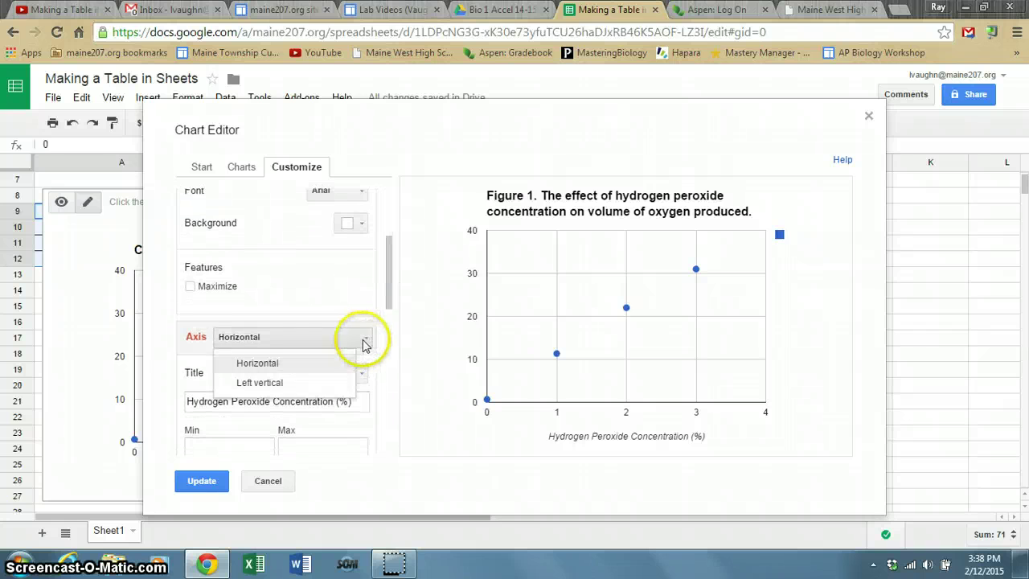
left_click(324, 384)
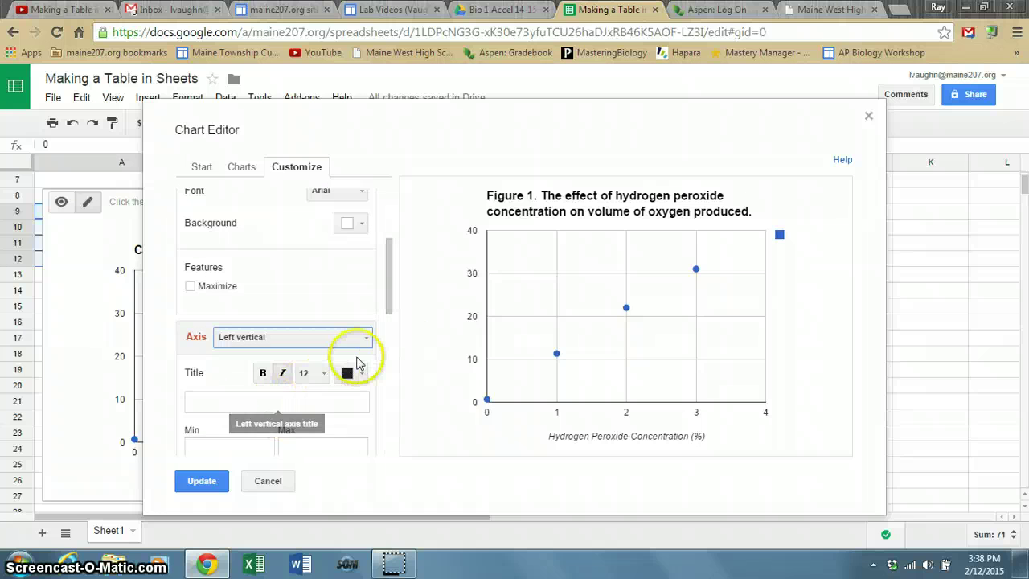
left_click(367, 343)
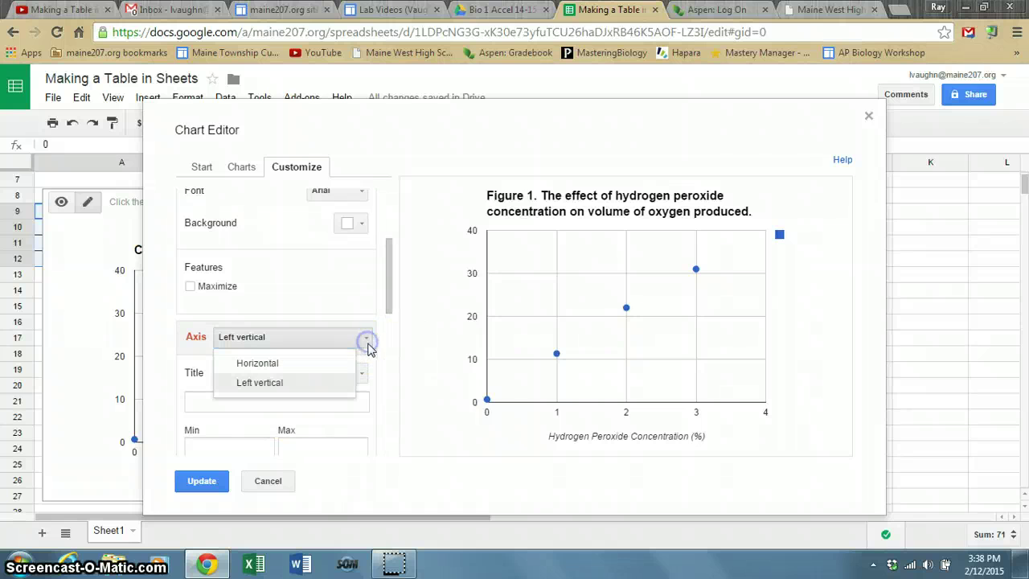
left_click(322, 383)
left_click(231, 402)
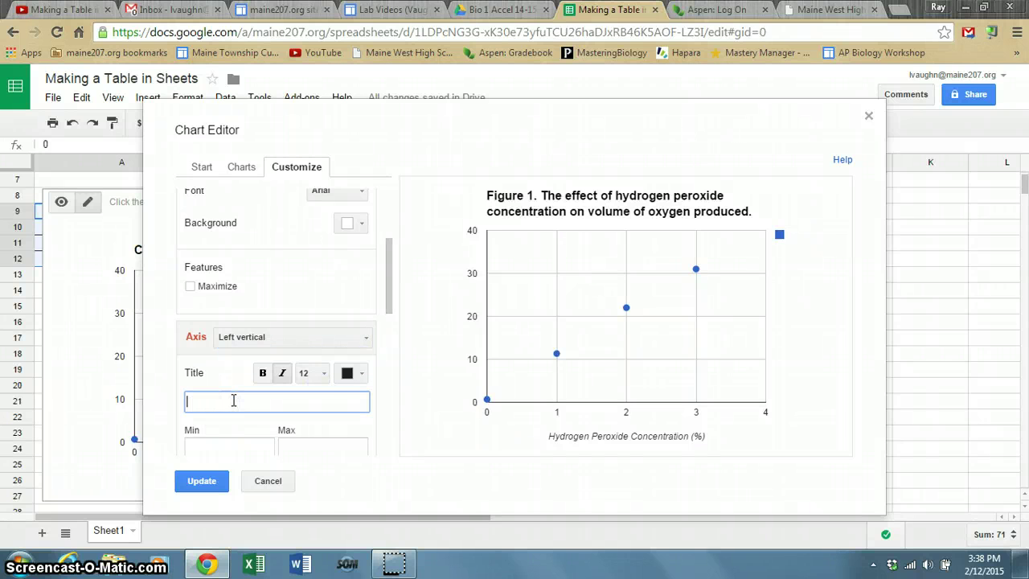
type("Volume Oxygen Produced (mL")
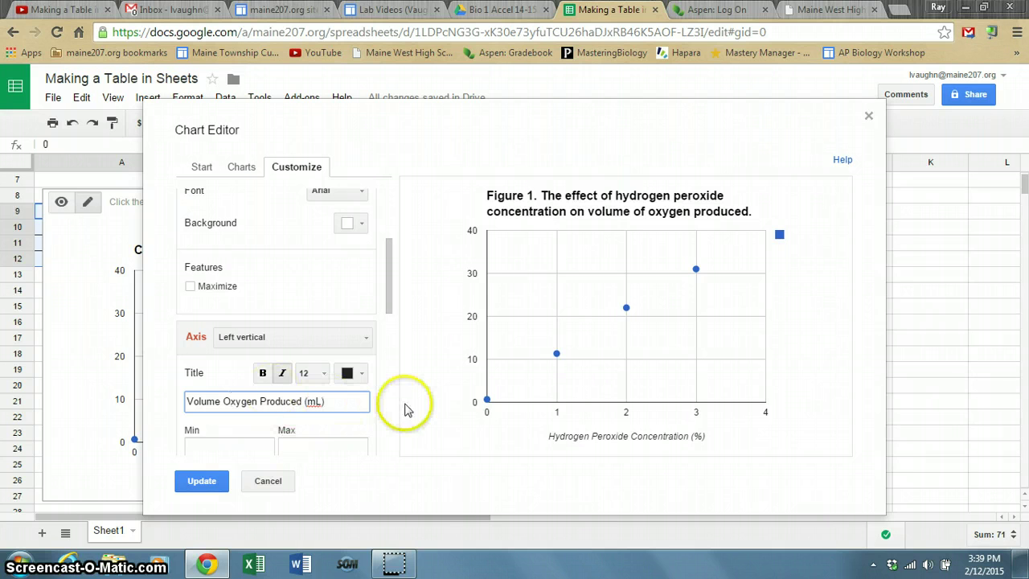
left_click_drag(395, 283, 386, 443)
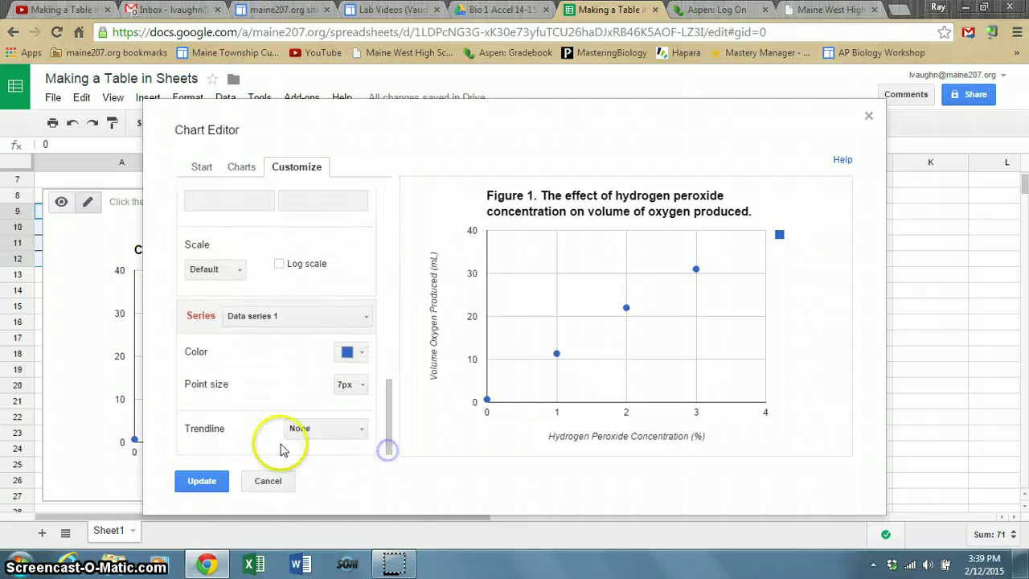
Add a linear trendline through the scatter points and apply the chart changes.
left_click(364, 432)
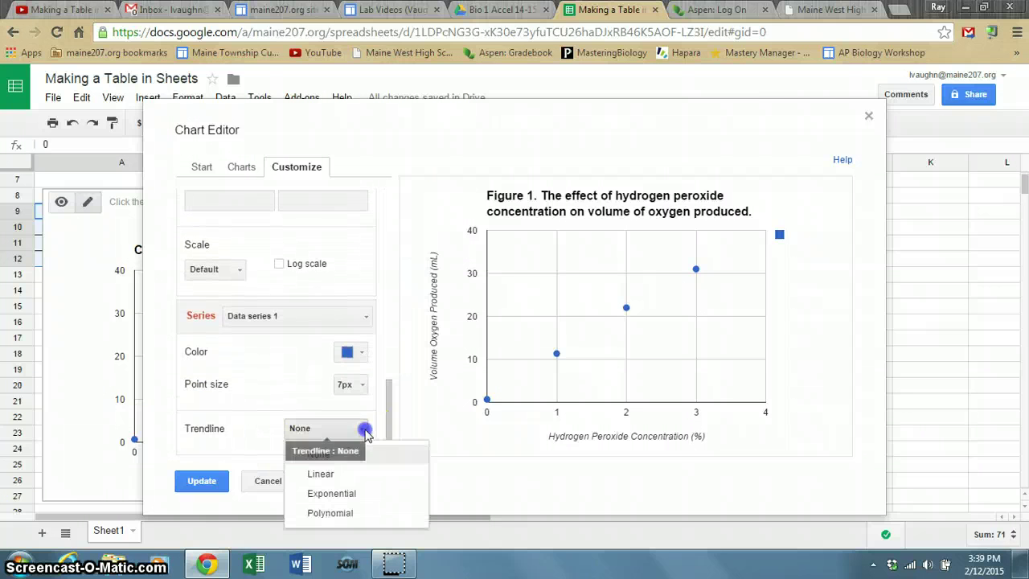
left_click(357, 475)
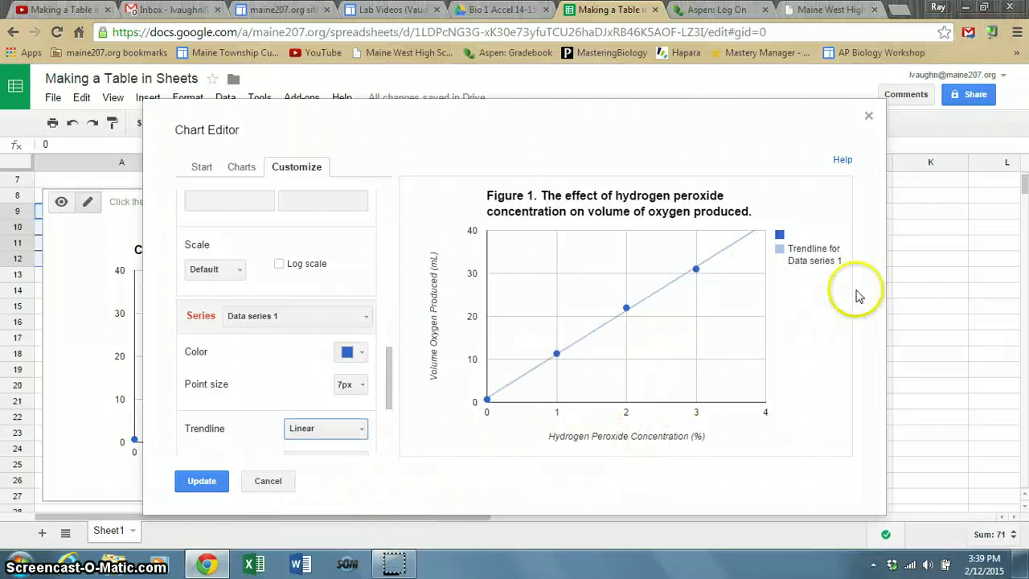
left_click(779, 235)
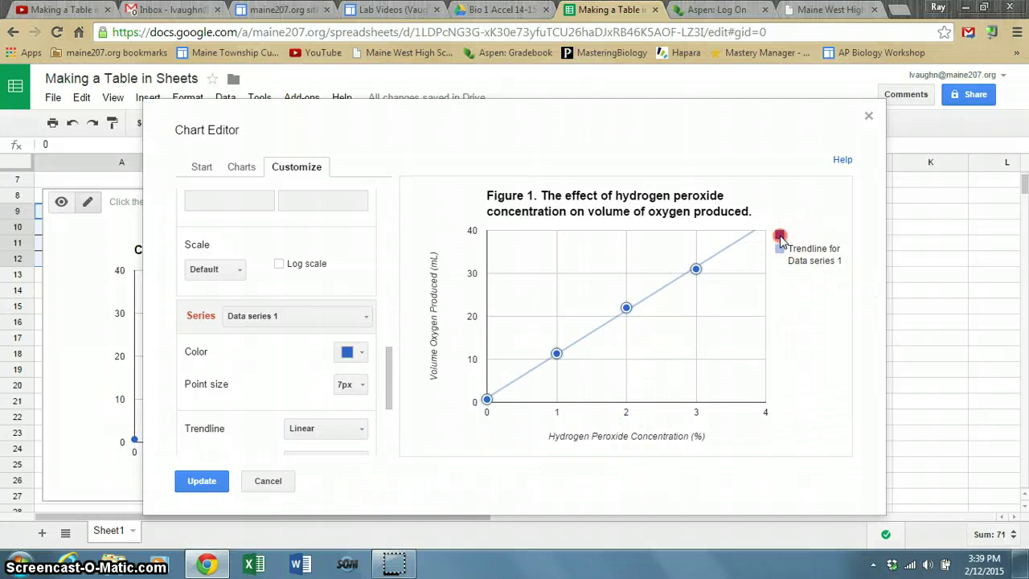
left_click(803, 341)
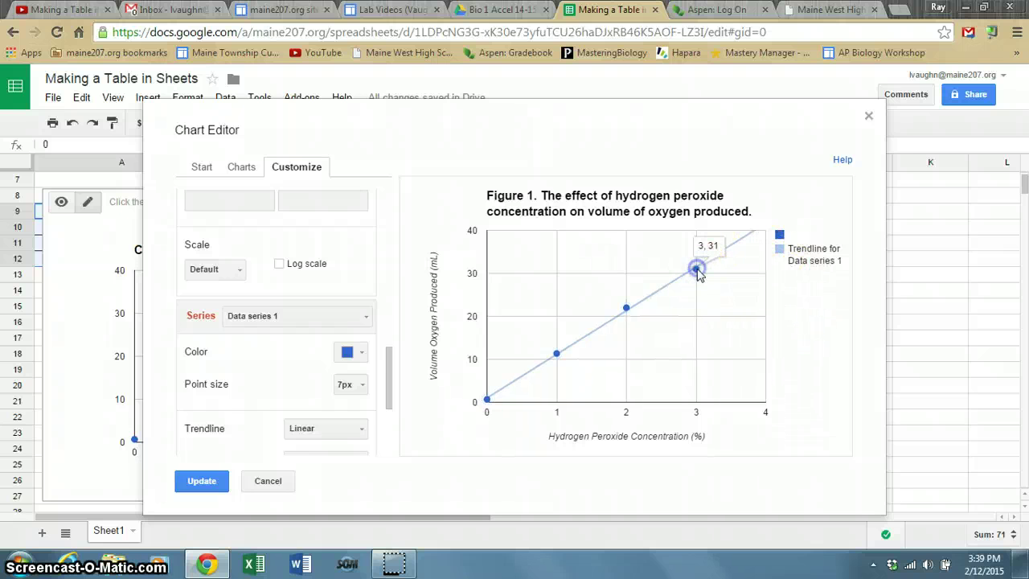
mouse_move(710, 275)
left_click(742, 294)
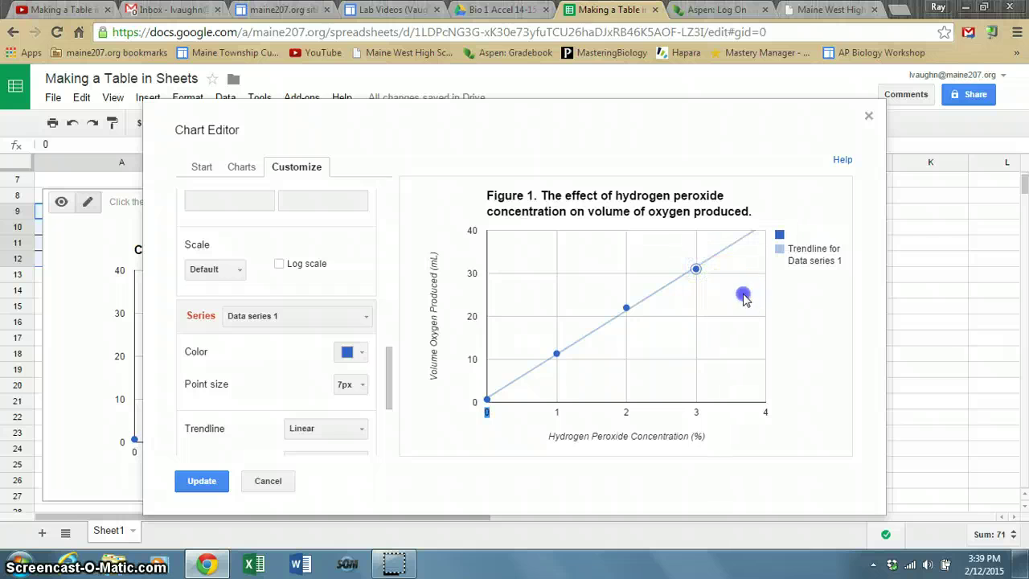
left_click(700, 288)
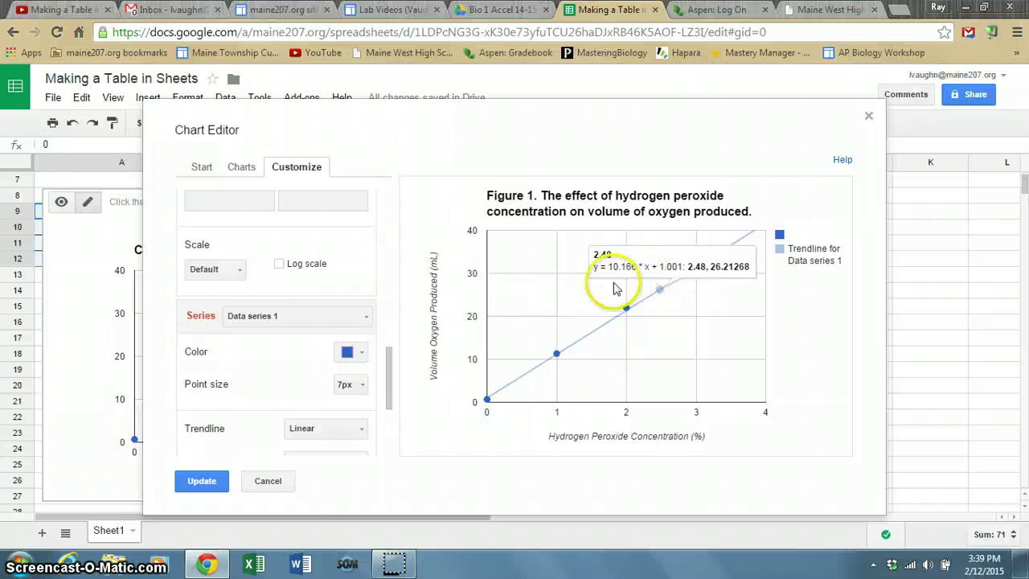
left_click(207, 482)
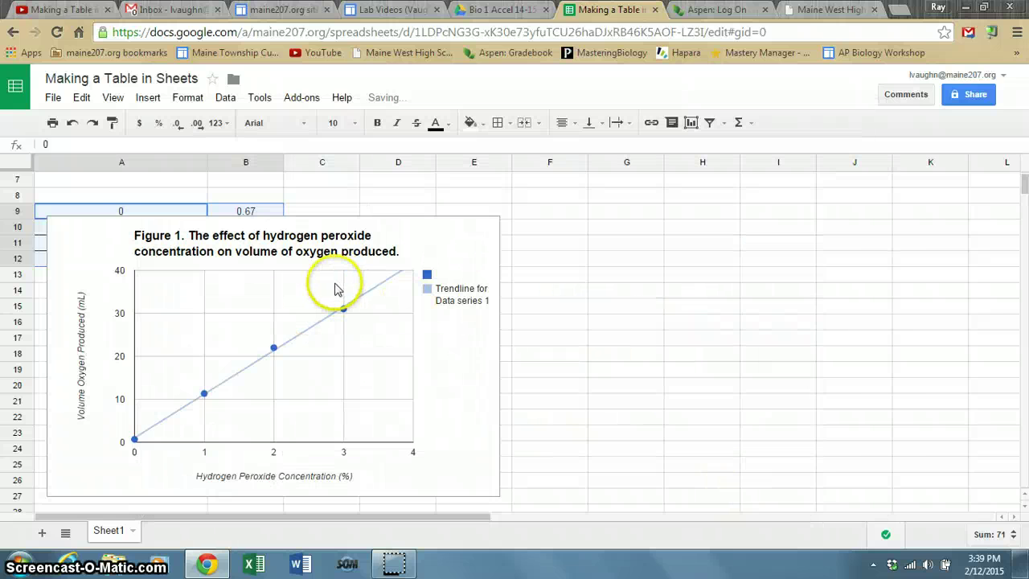
Remove the legend with Clear legend, after undoing an accidental deletion of the whole chart.
left_click(431, 280)
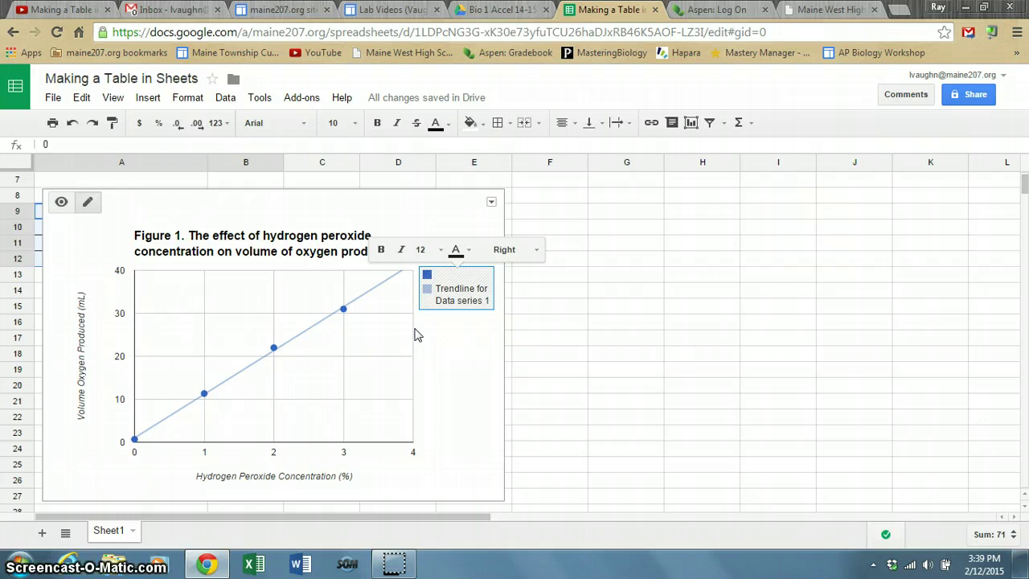
key("Delete")
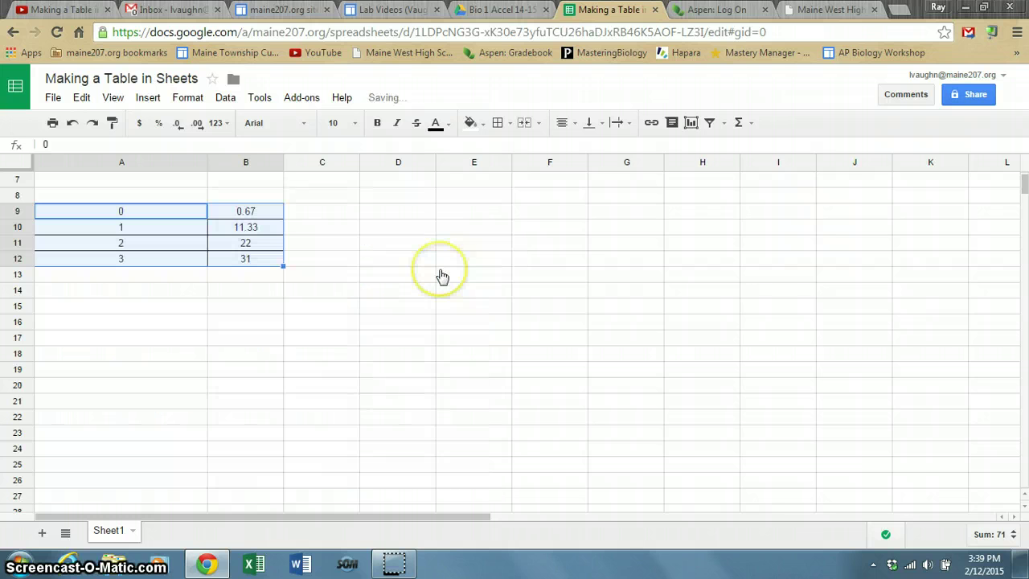
left_click(72, 122)
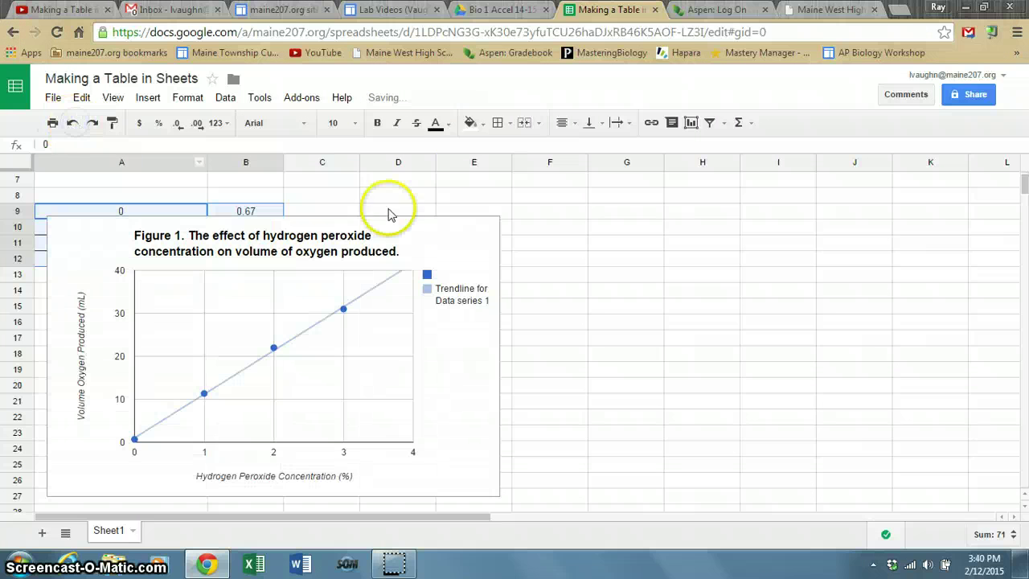
left_click(448, 292)
right_click(450, 295)
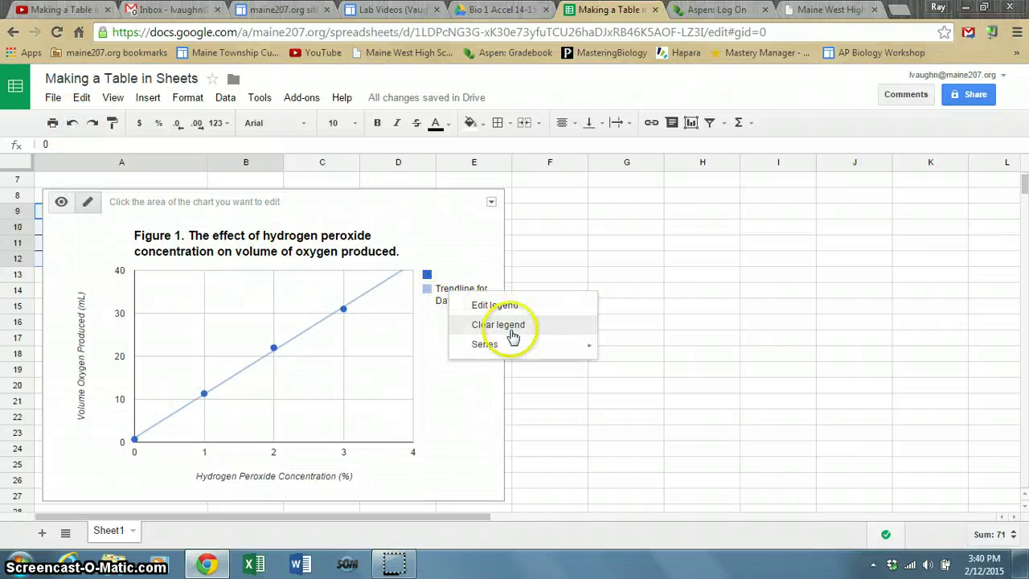
left_click(510, 325)
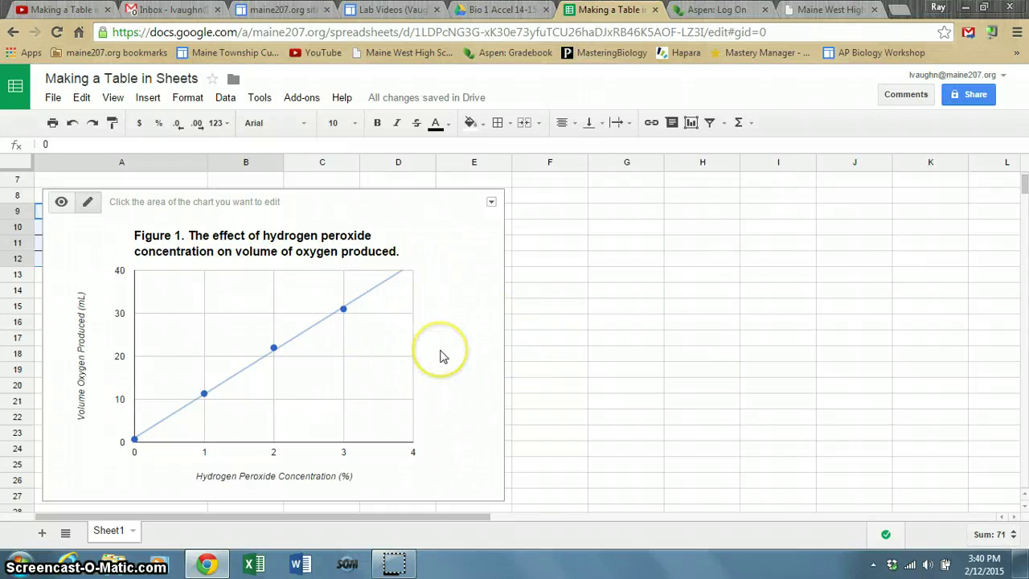
right_click(443, 306)
left_click(442, 283)
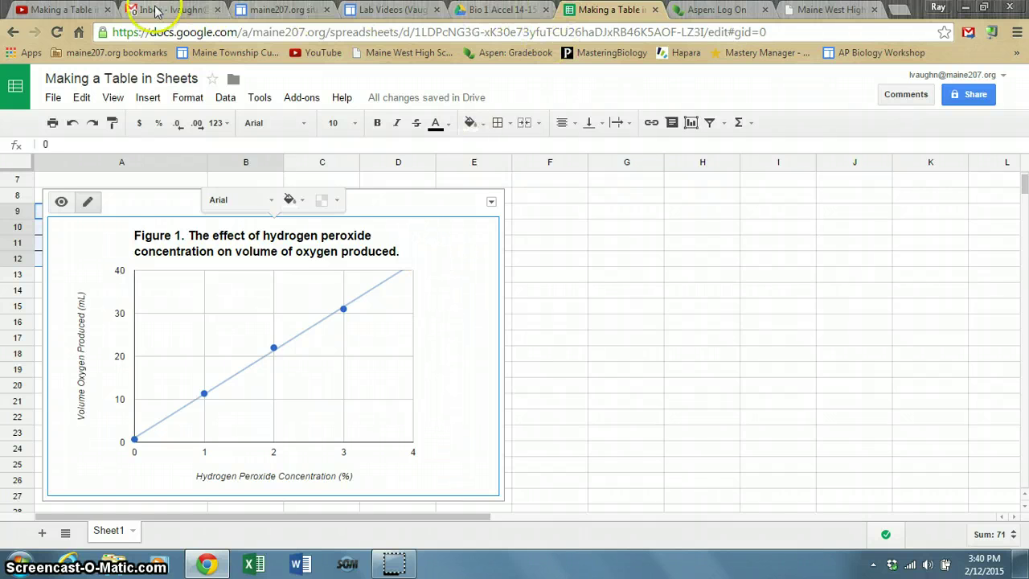
Open the Enzyme Data Table document from the Bio 1 Accel 14-15 Drive folder.
left_click(509, 9)
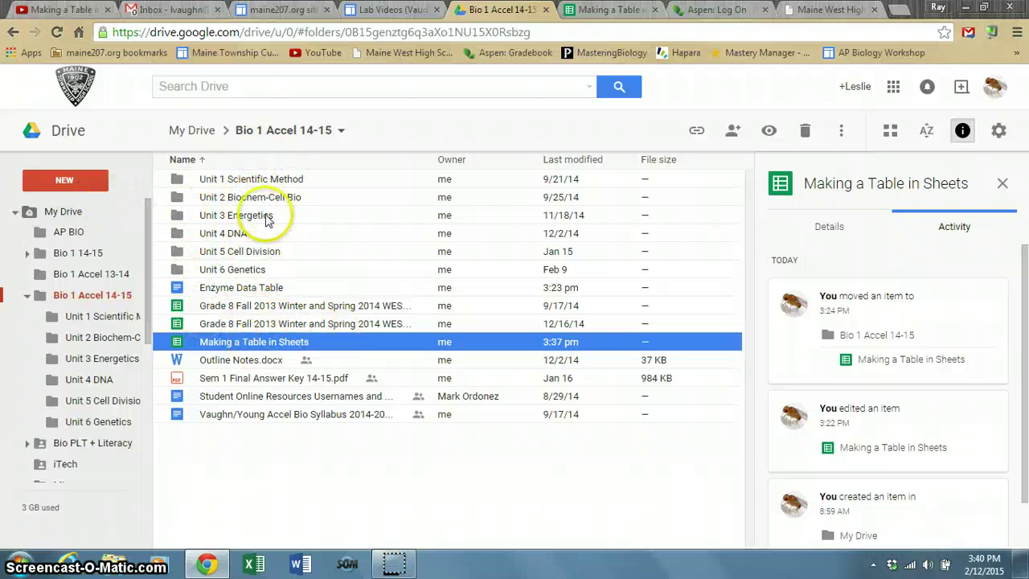
double_click(265, 293)
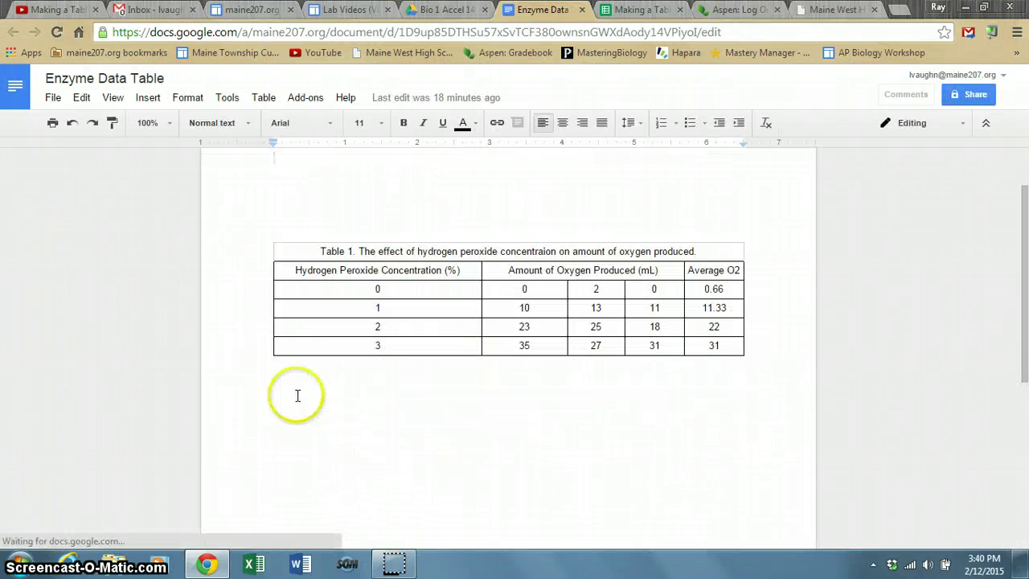
Paste the Figure 1 scatter chart onto the empty line below Table 1.
left_click(279, 394)
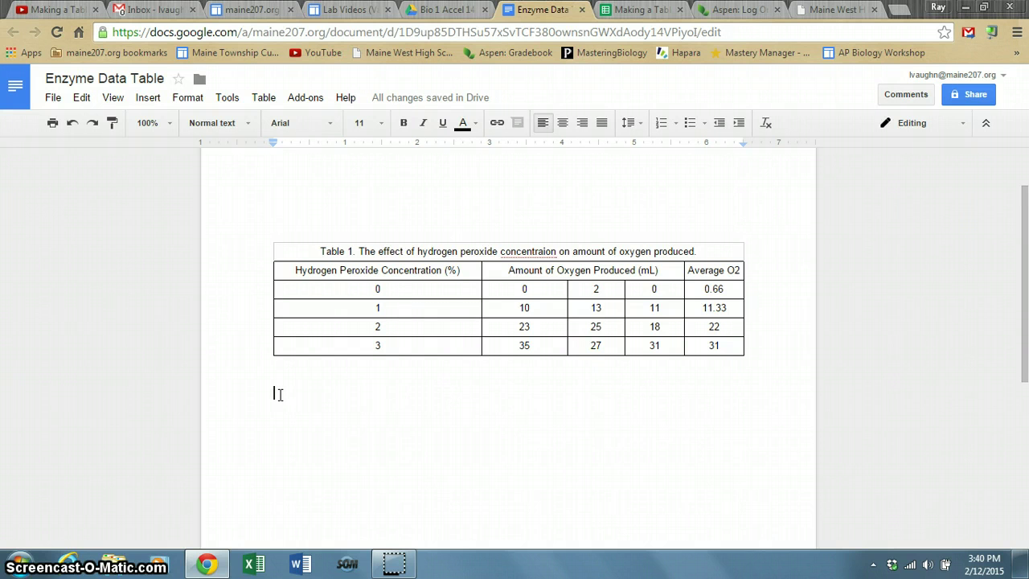
key("ctrl+v")
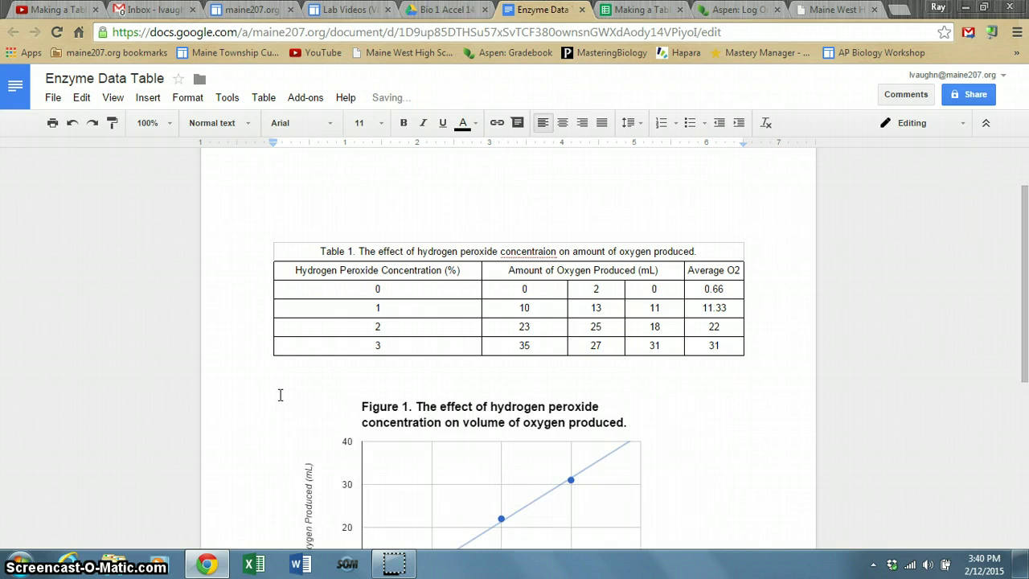
scroll(459, 402, "down", 2)
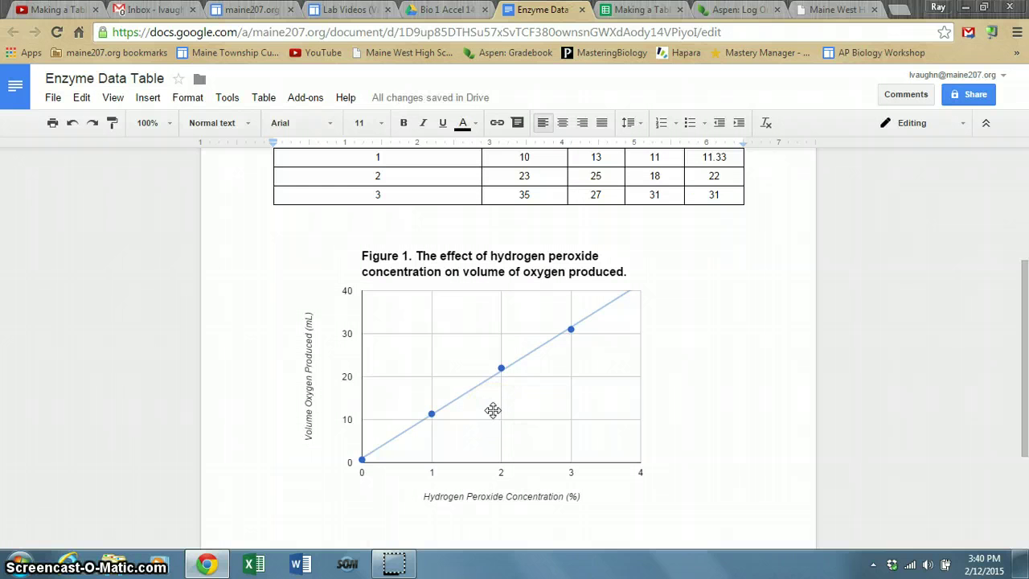
scroll(493, 411, "up", 3)
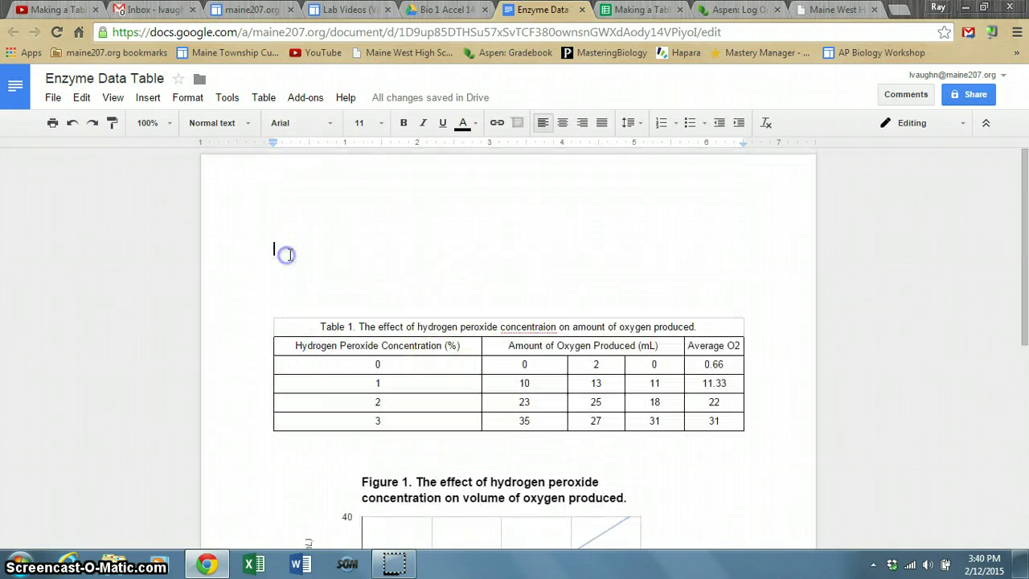
Above Table 1, type the student's name, with a 'Data' line below it.
left_click(286, 192)
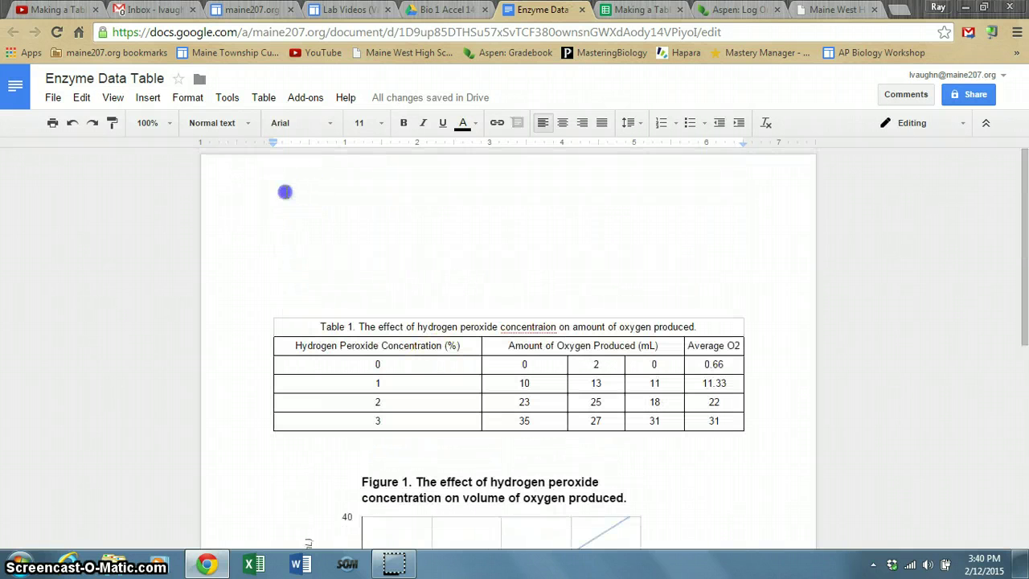
left_click(276, 233)
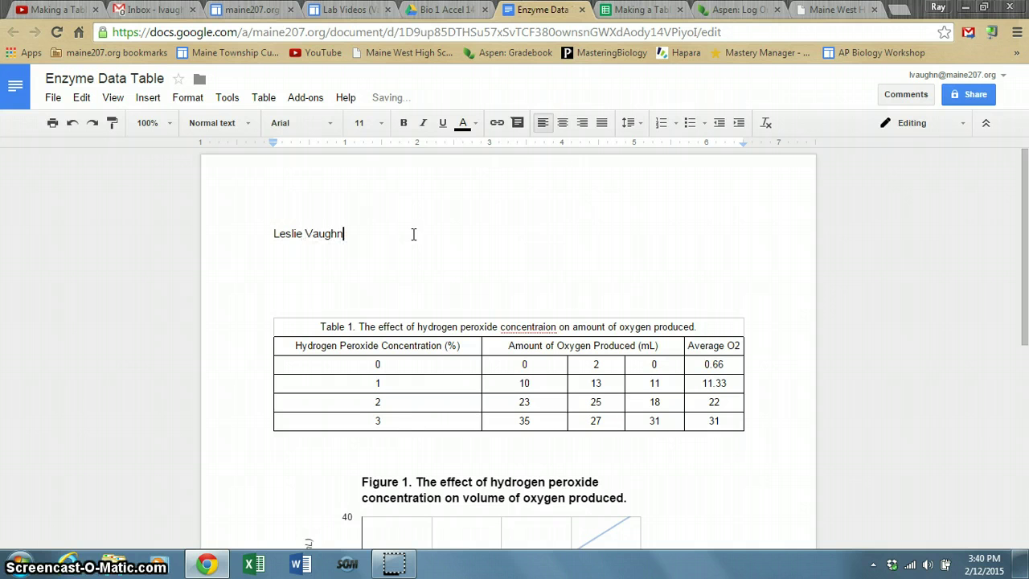
key("Return")
key("Return")
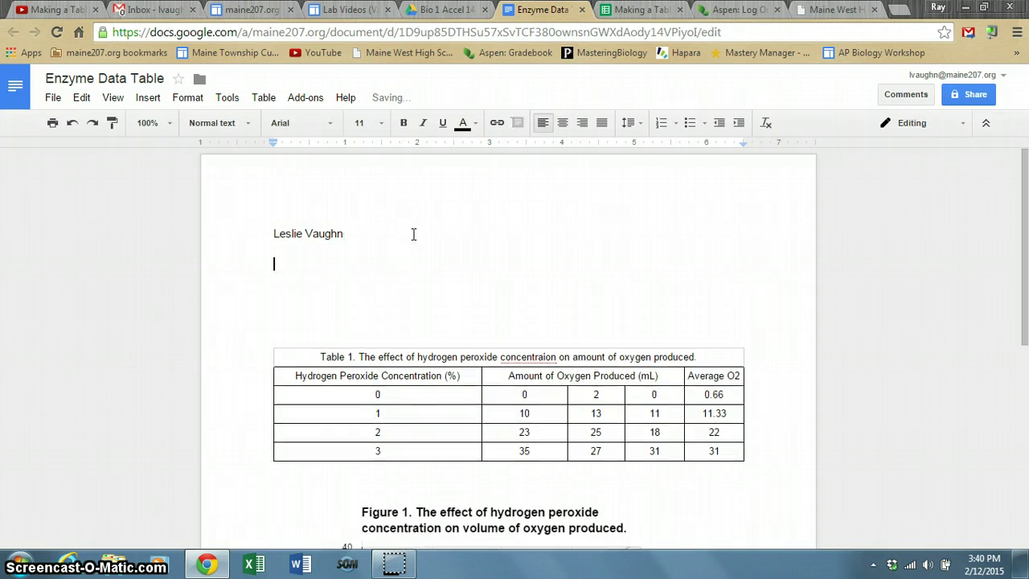
type("Data")
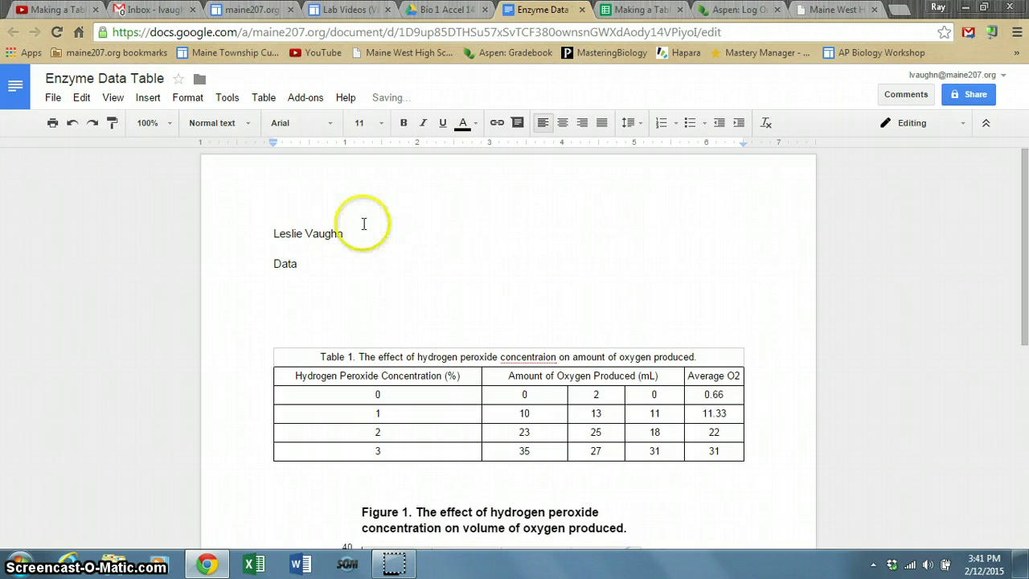
Remove the extra blank line above the table and make the 'Data' heading bold.
left_click(311, 322)
key("BackSpace")
key("BackSpace")
key("BackSpace")
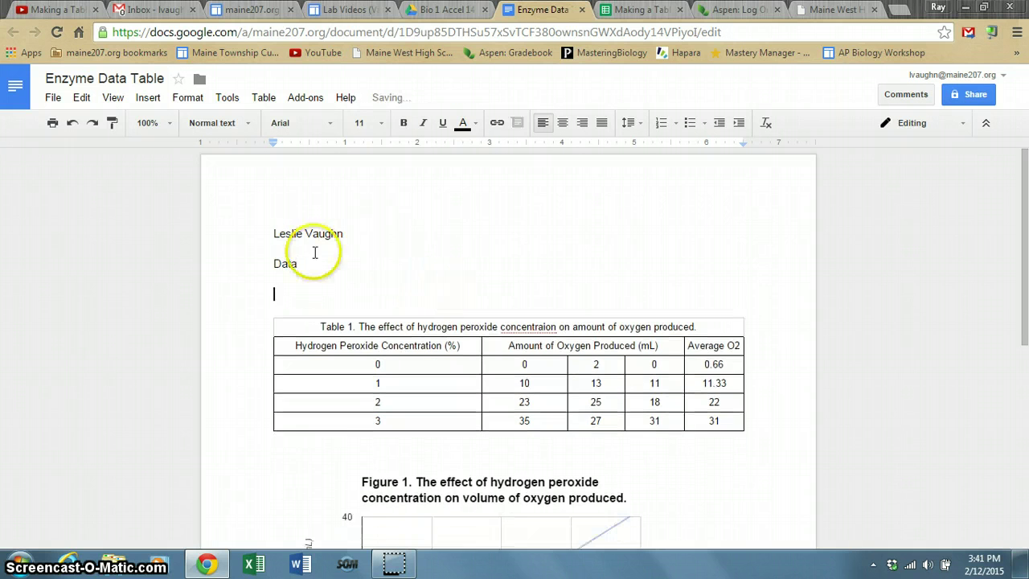
left_click_drag(299, 264, 274, 264)
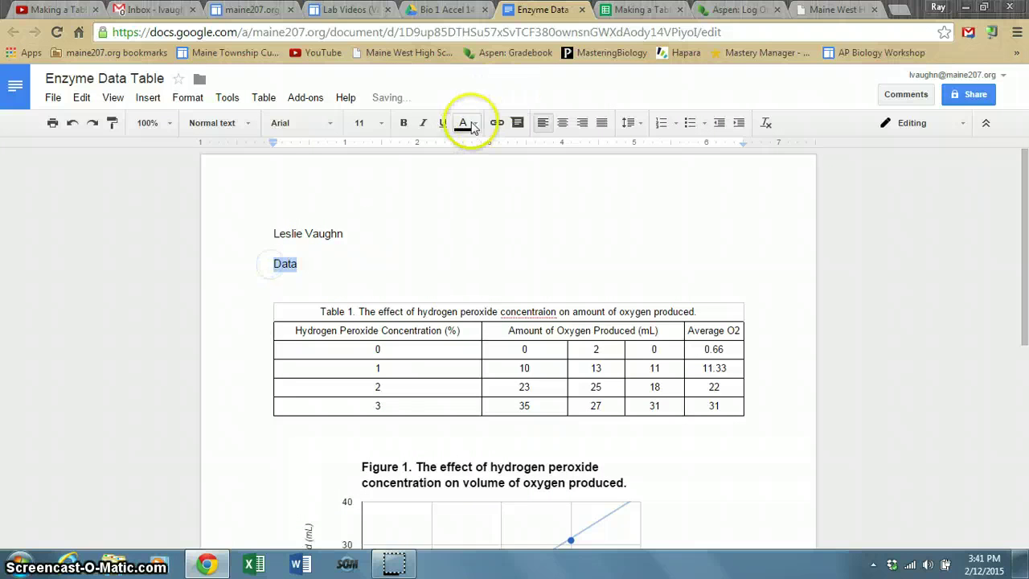
left_click(402, 123)
left_click(386, 268)
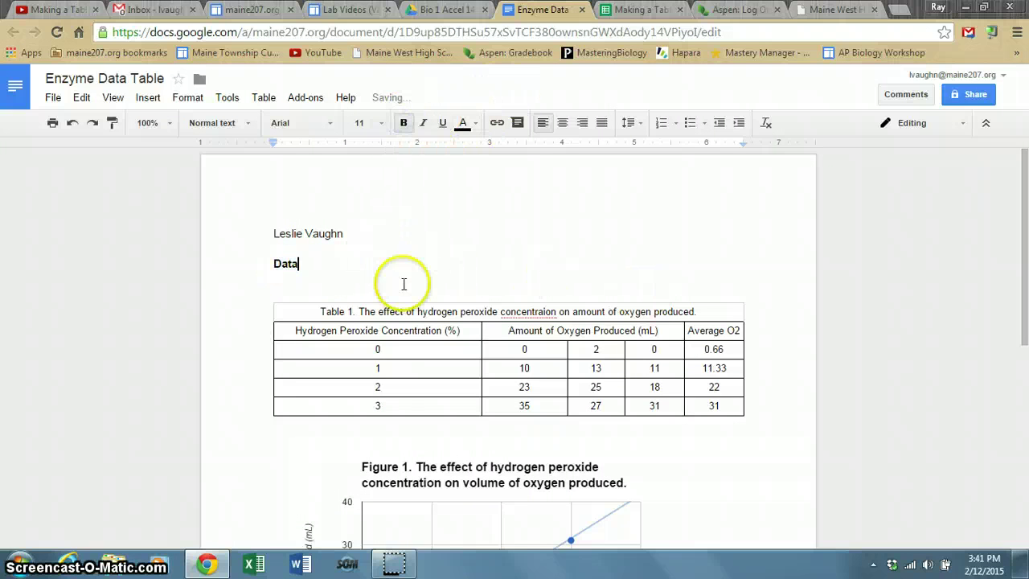
Add 'Accelerated Biology' and the teacher's name on separate lines below the student's name.
left_click(356, 232)
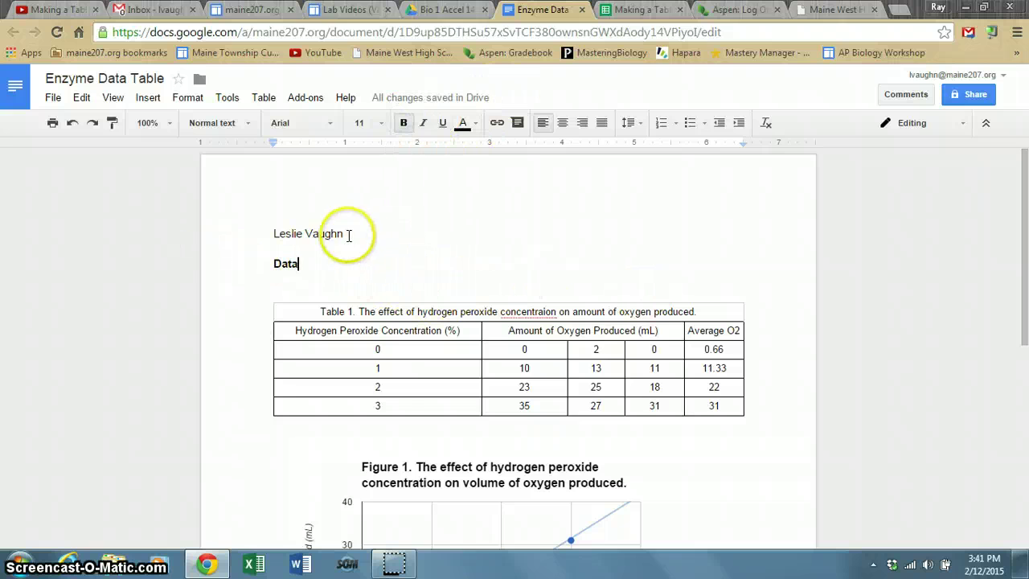
key("Return")
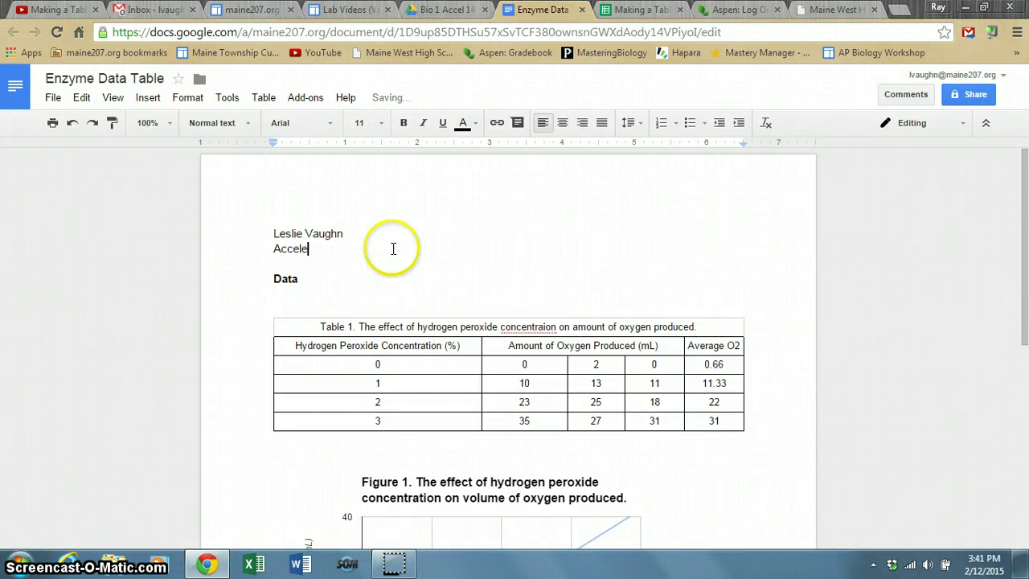
type("Accelerated Biology")
key("Return")
type("Ms. V")
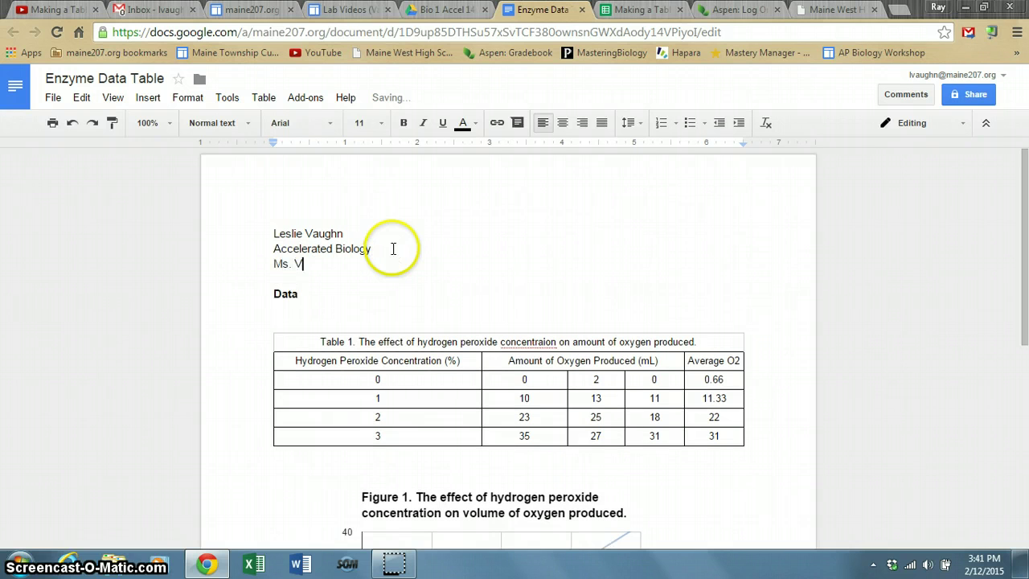
type("aughn")
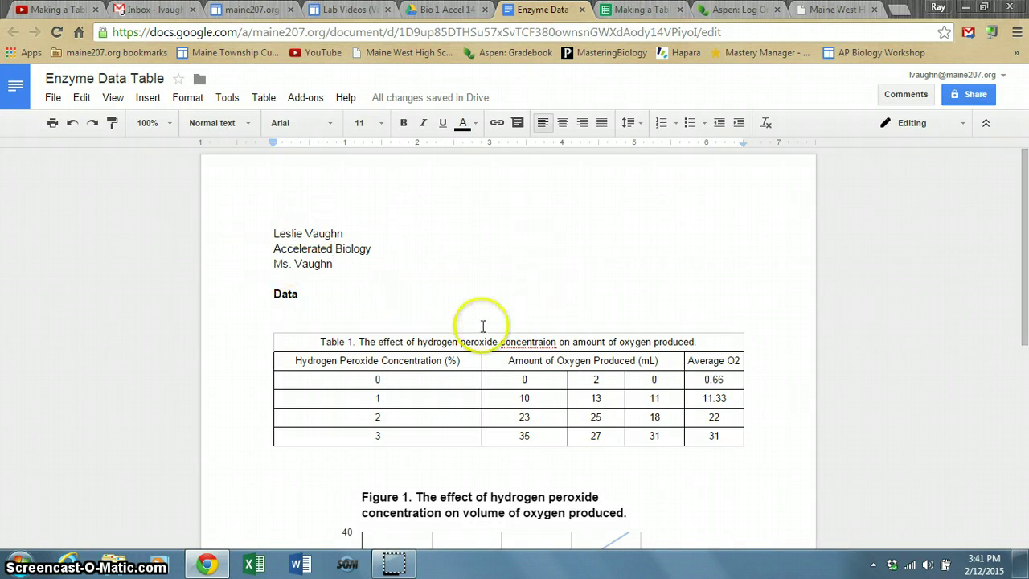
left_click(485, 278)
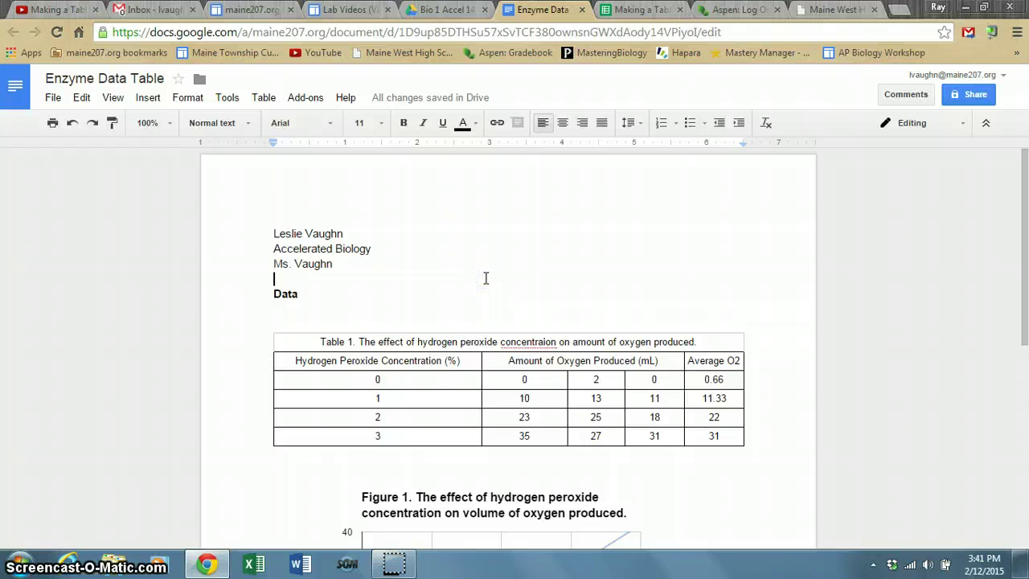
Scroll down the document and select the pasted Figure 1 chart.
left_click(542, 361)
scroll(543, 361, "down", 1)
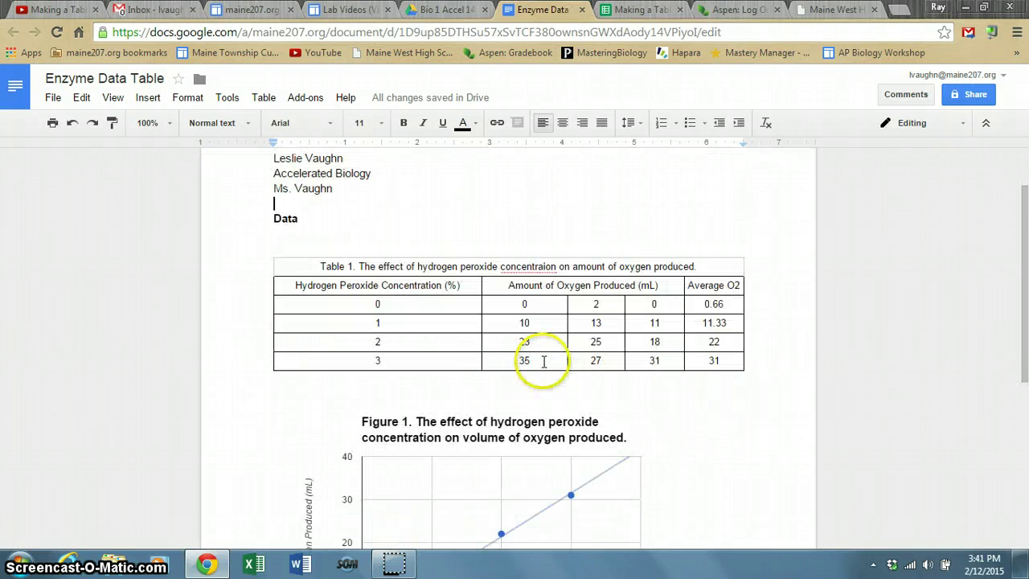
scroll(537, 338, "down", 1)
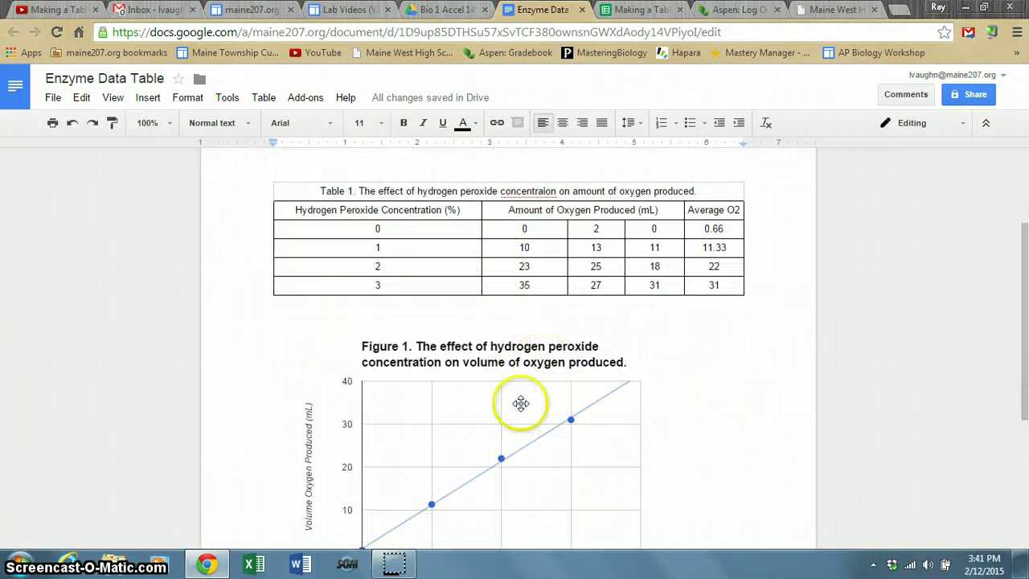
scroll(532, 405, "down", 2)
scroll(533, 404, "down", 1)
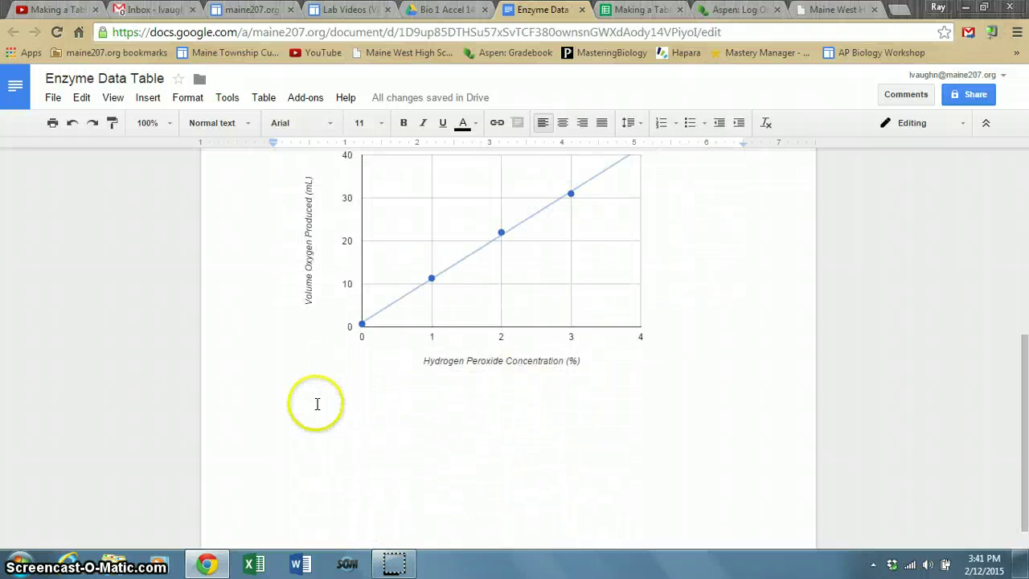
left_click(684, 381)
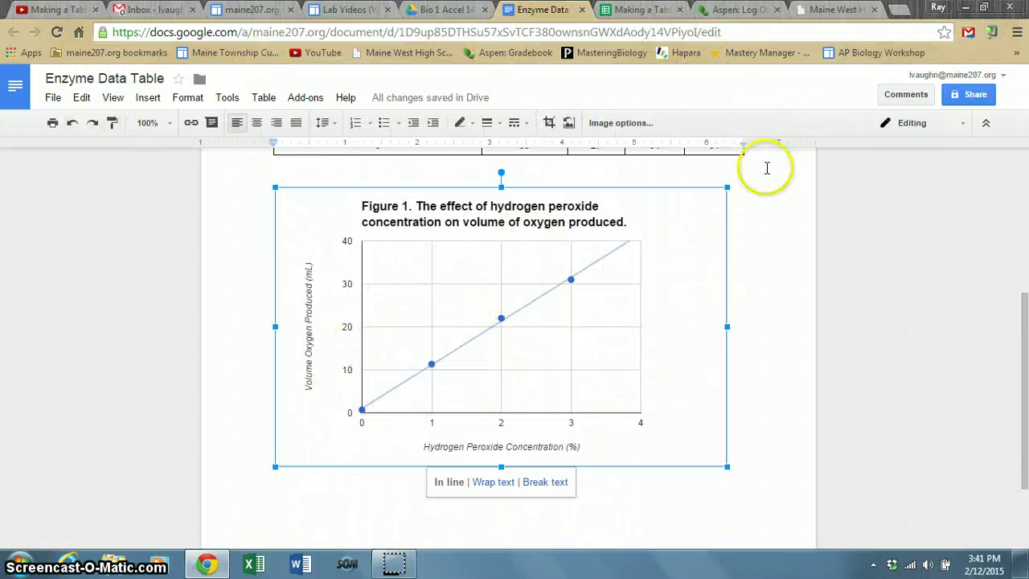